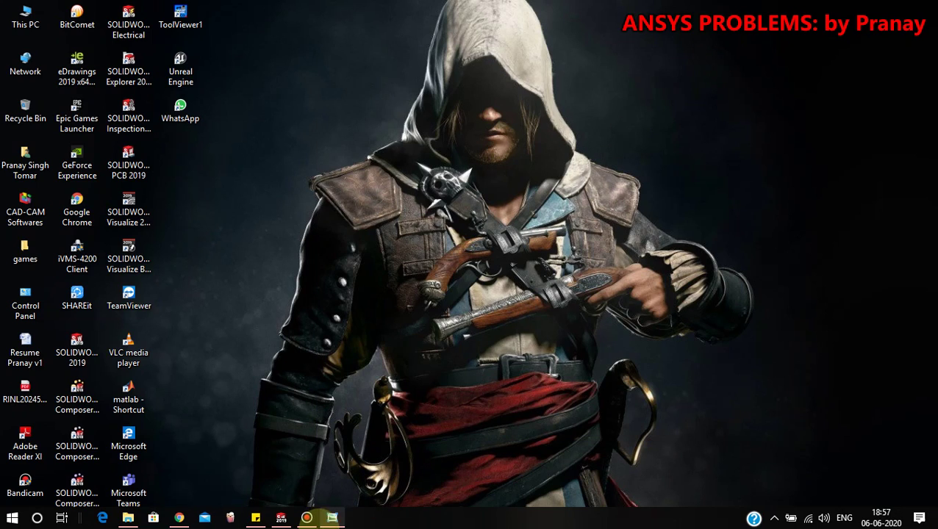
- Review the Practice 1 bar problem image for the geometry, material, area and load data
mouse_move(332, 518)
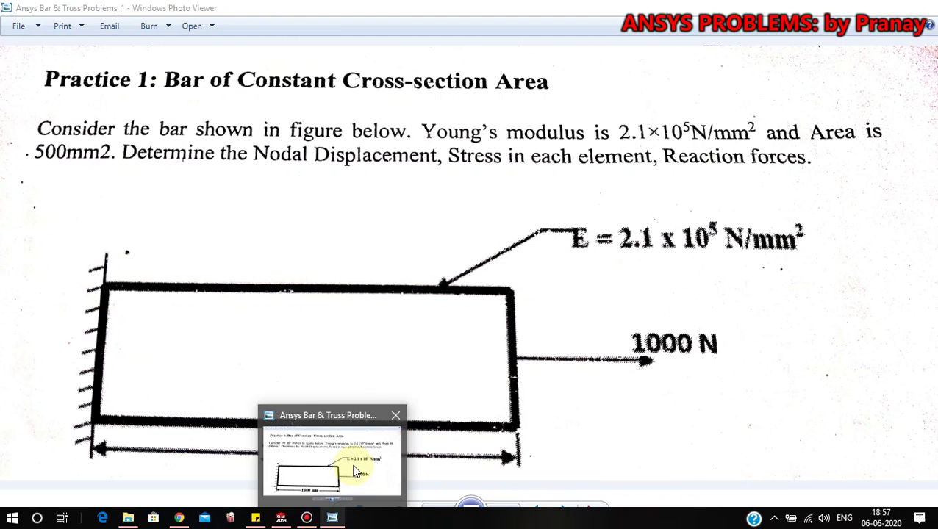
left_click(352, 470)
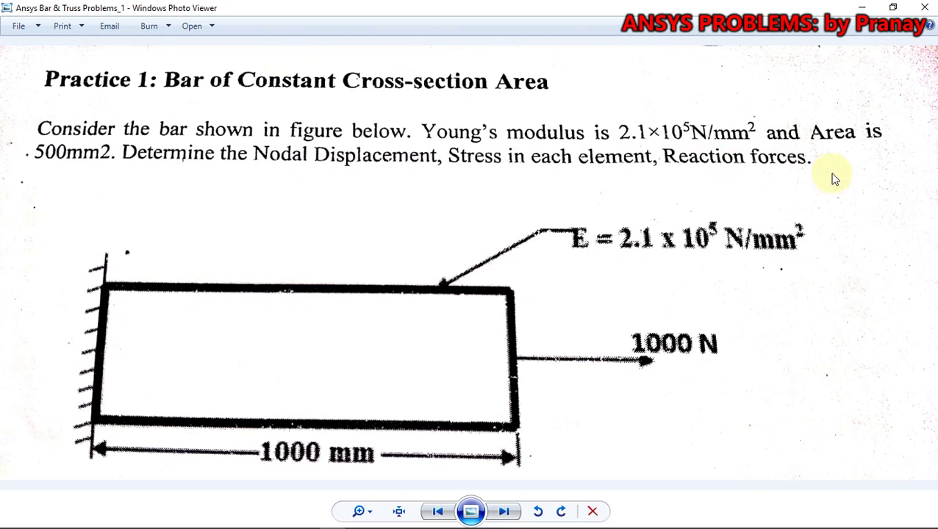
left_click(860, 8)
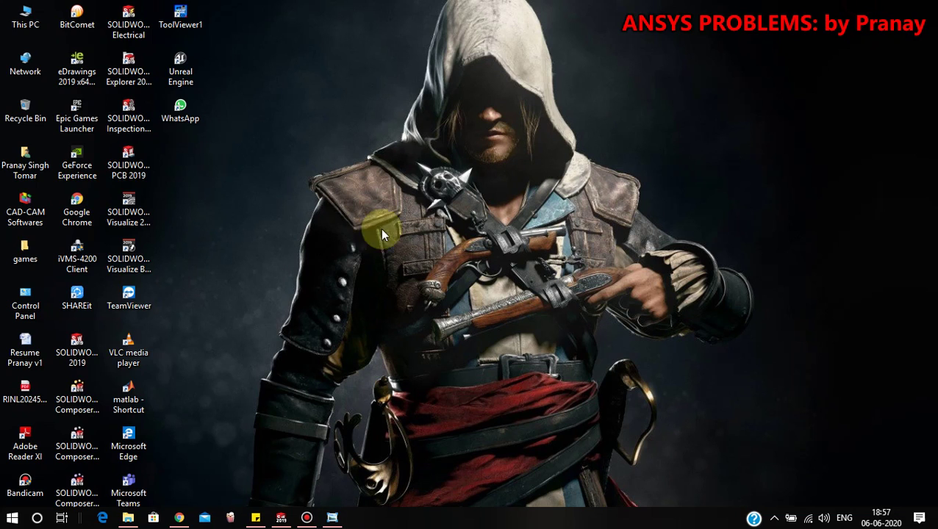
- Launch Mechanical APDL 2019 R3 and maximize its window
left_click(36, 519)
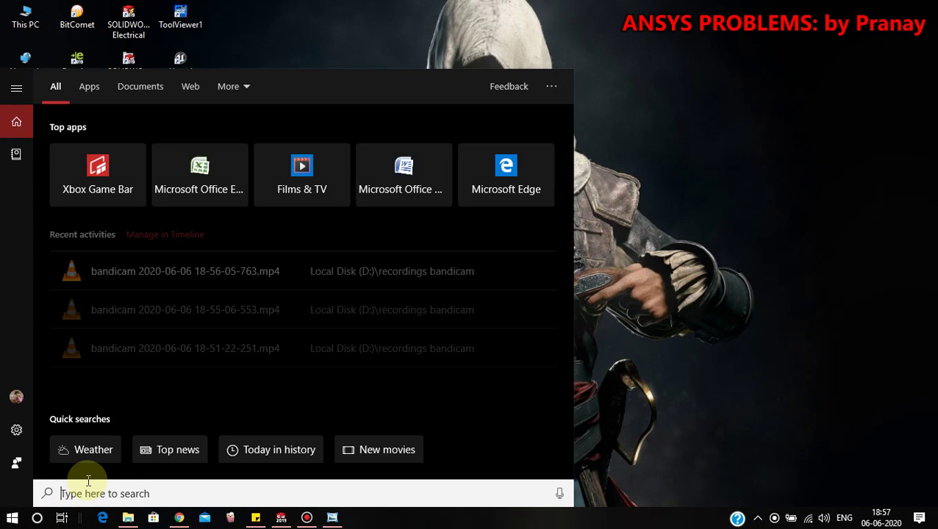
type("apdl")
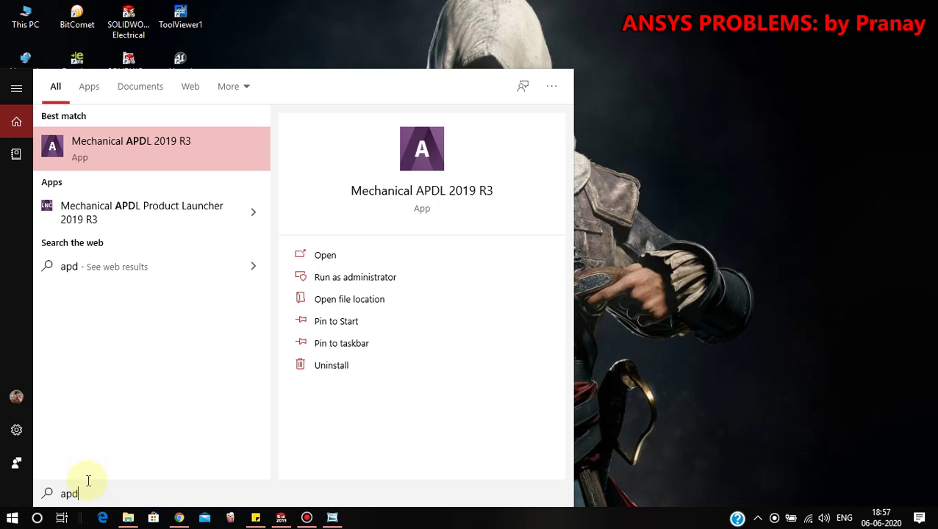
key("Return")
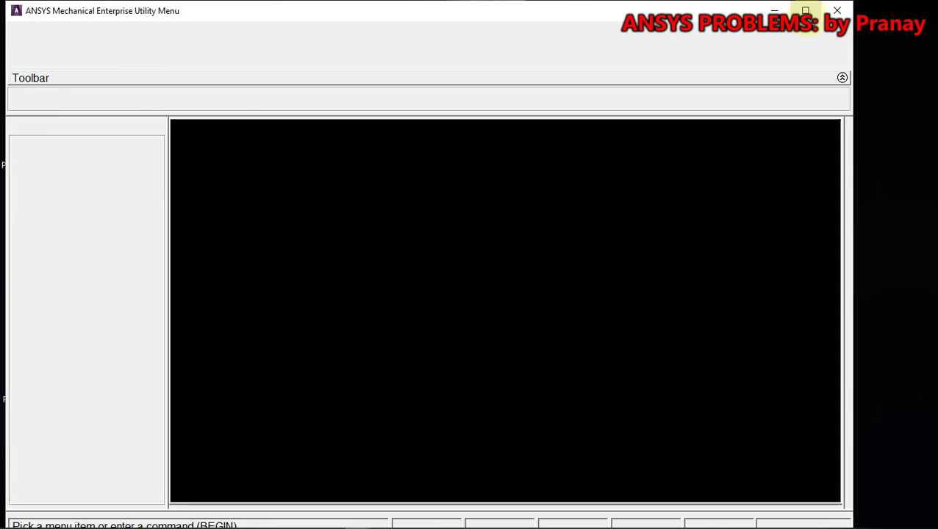
left_click(806, 11)
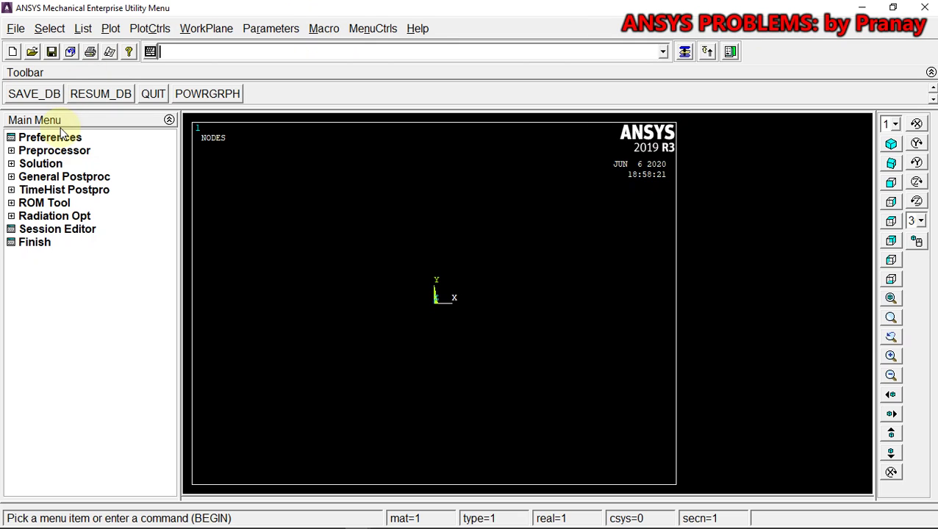
- Check the bar problem statement again and return to the empty analysis model
mouse_move(366, 514)
left_click(335, 519)
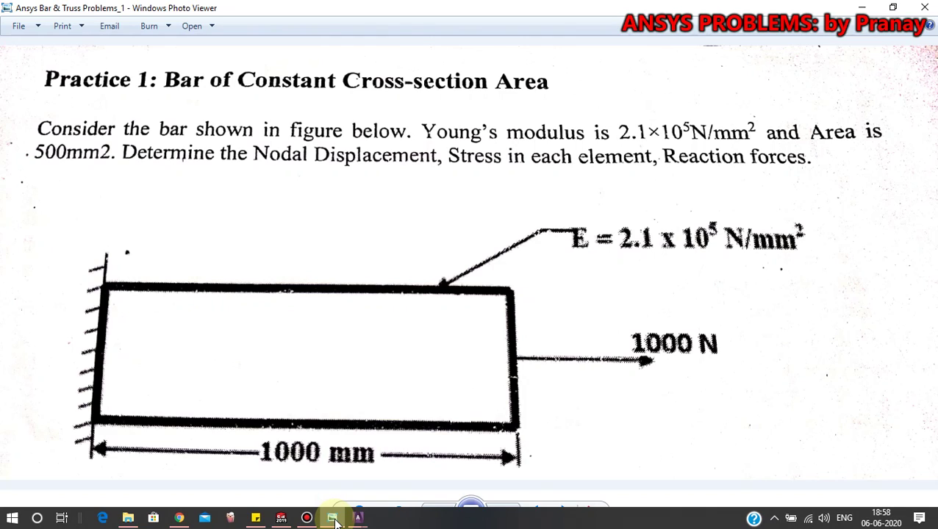
left_click(330, 516)
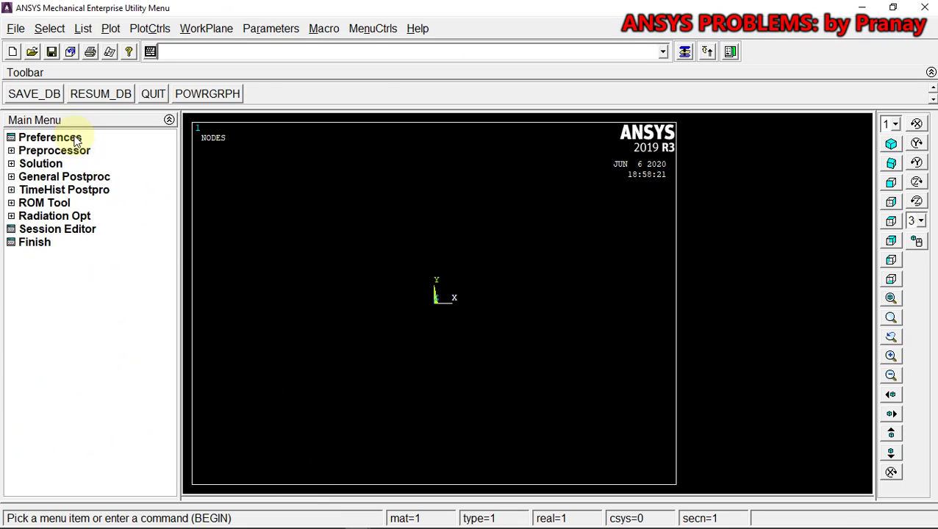
- Change the jobname to Practice1file and limit the GUI discipline preferences to Structural with the h-Method
left_click(16, 28)
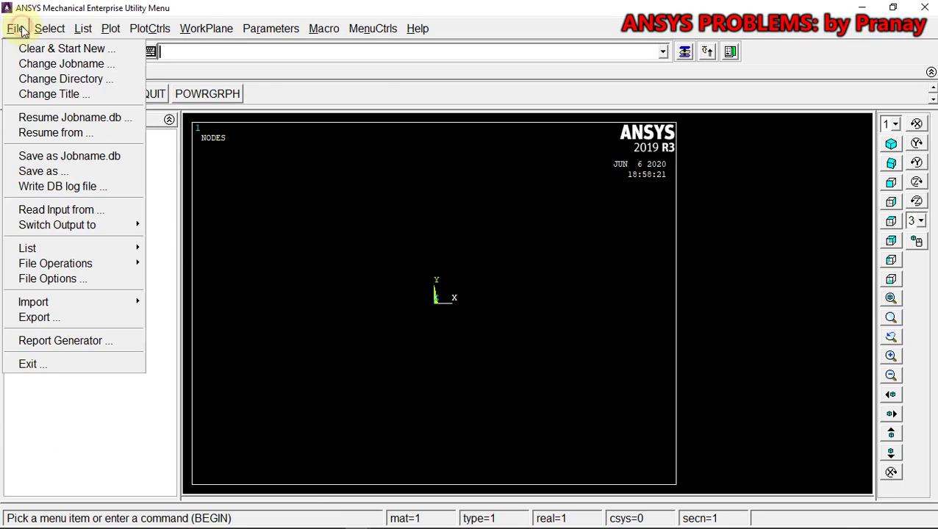
left_click(59, 64)
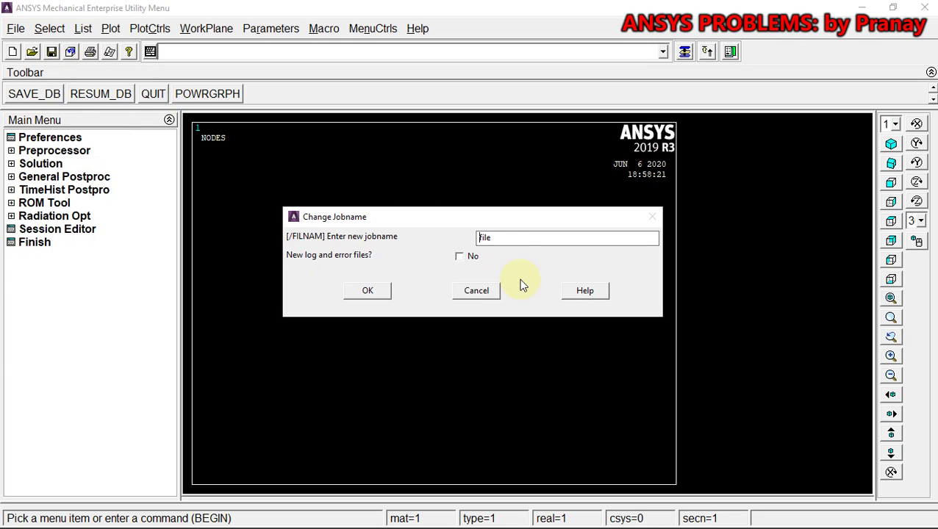
type("Practice1")
left_click(368, 292)
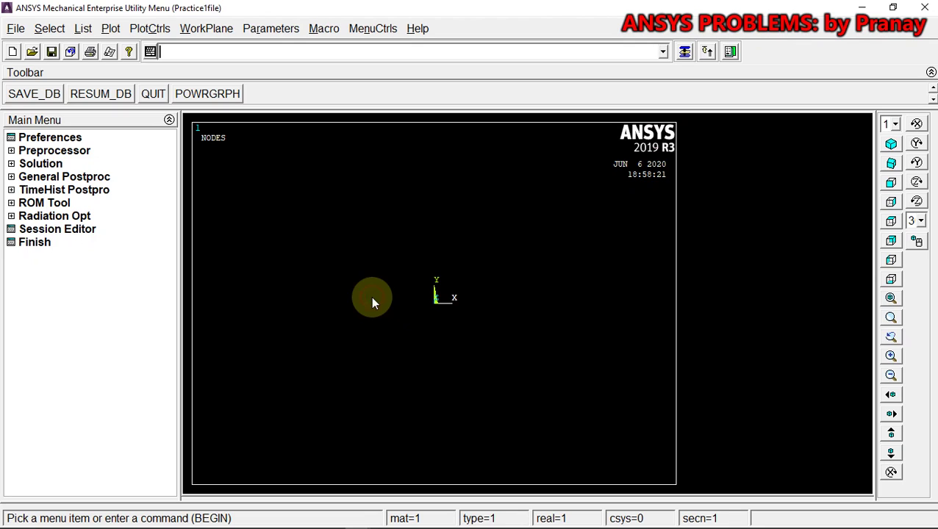
left_click(52, 140)
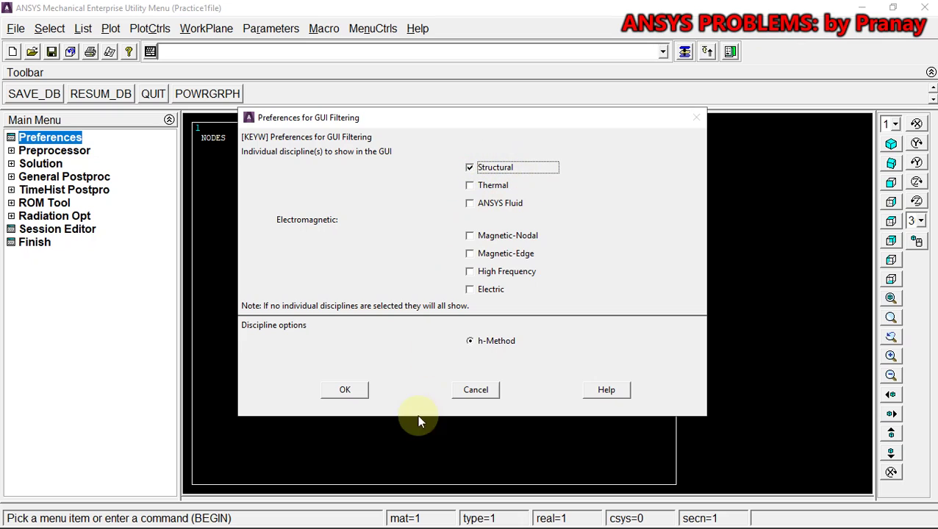
left_click(359, 394)
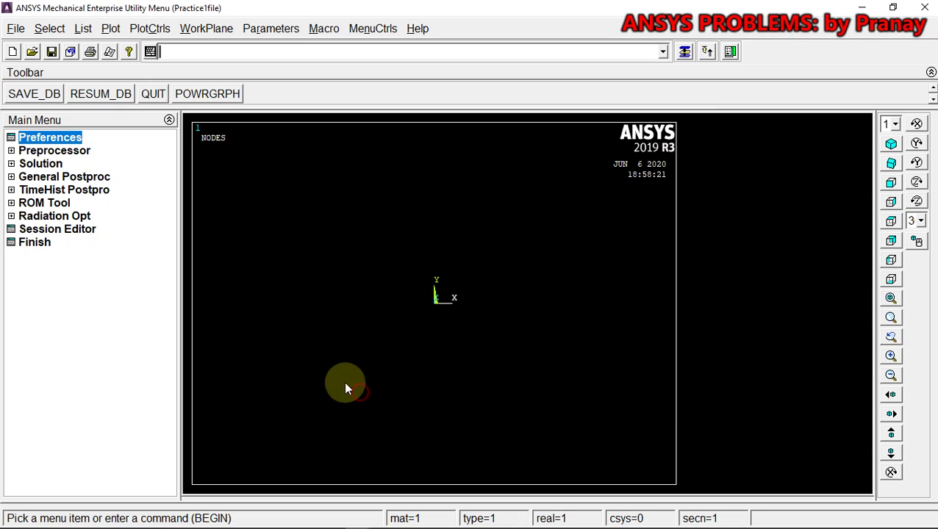
- Add the structural Link element 3D finit stn 180 as element type 1
left_click(50, 152)
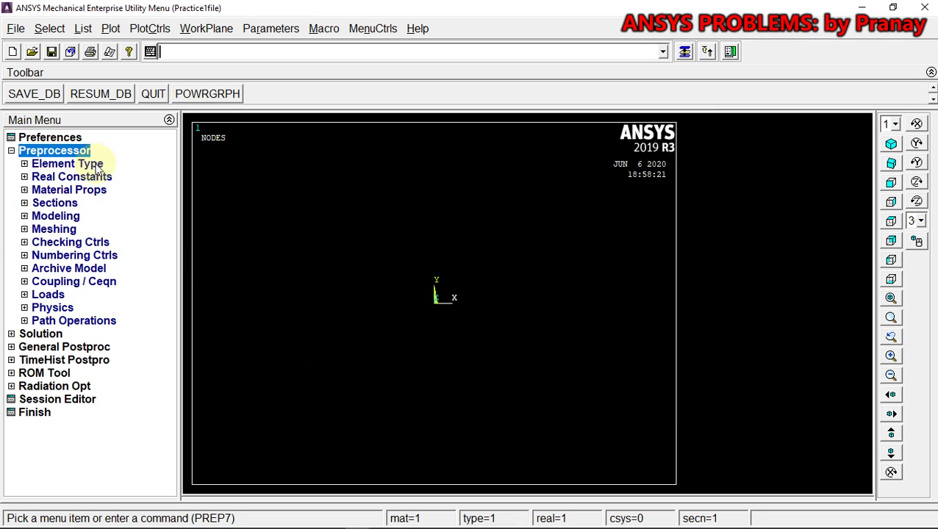
left_click(74, 164)
left_click(80, 184)
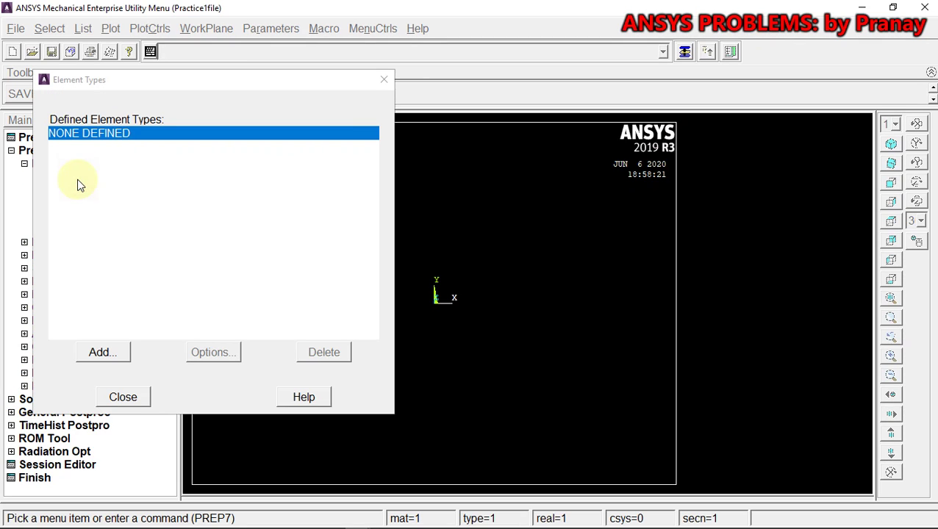
left_click(114, 355)
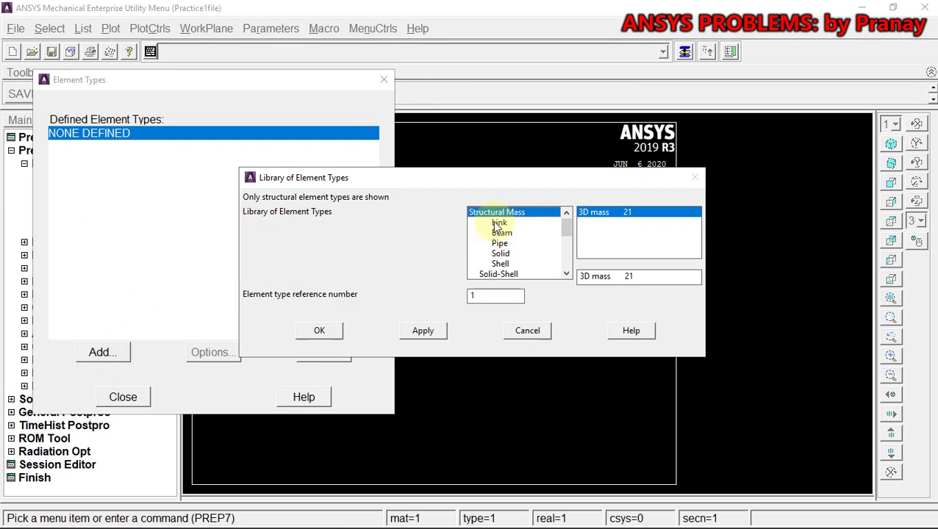
left_click(499, 223)
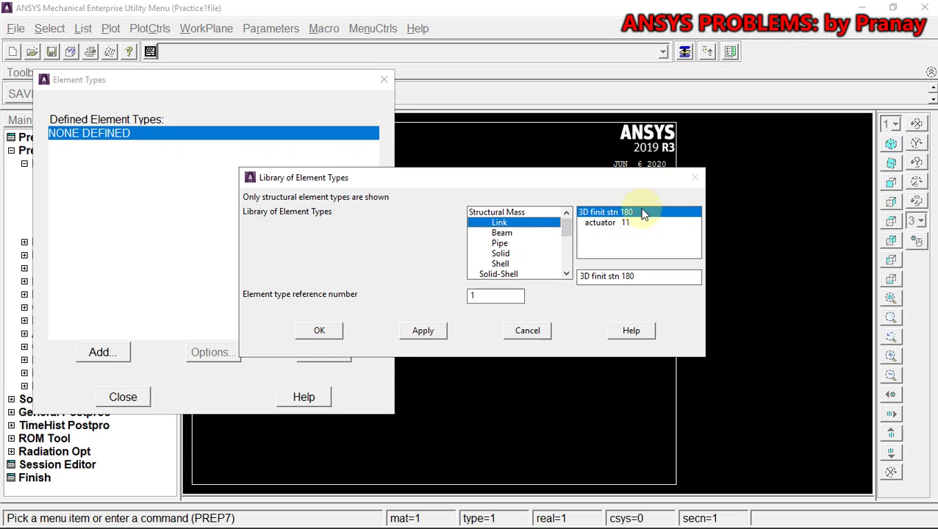
left_click(331, 331)
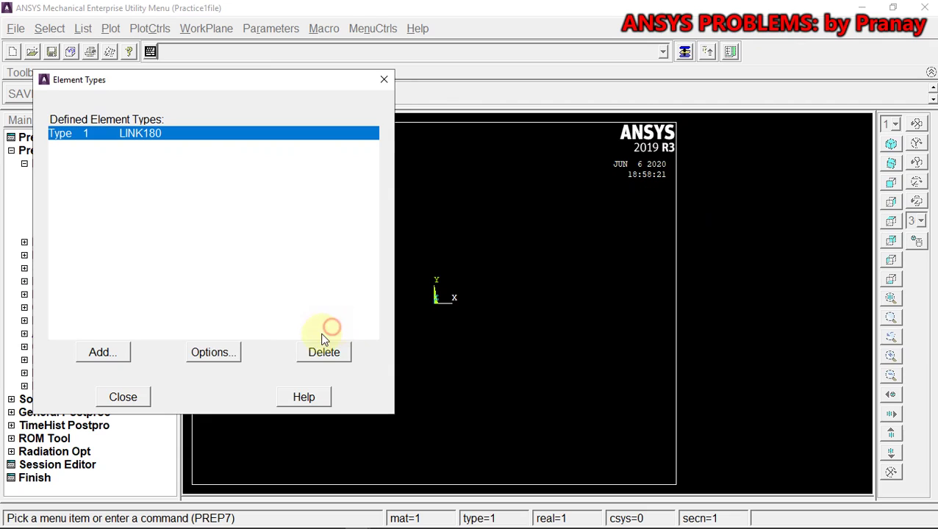
left_click(124, 397)
left_click(26, 163)
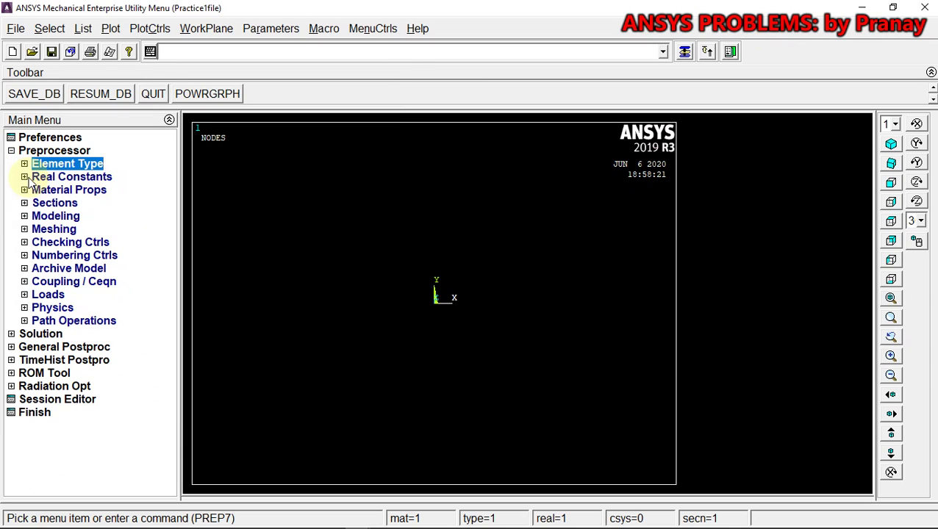
- Try to add a real constant set for the LINK180 element type
left_click(25, 177)
left_click(50, 191)
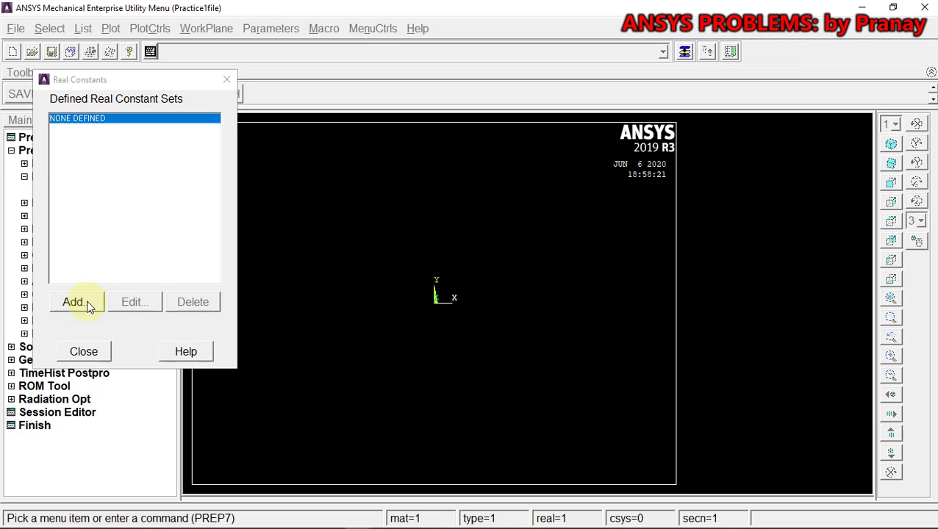
left_click(75, 302)
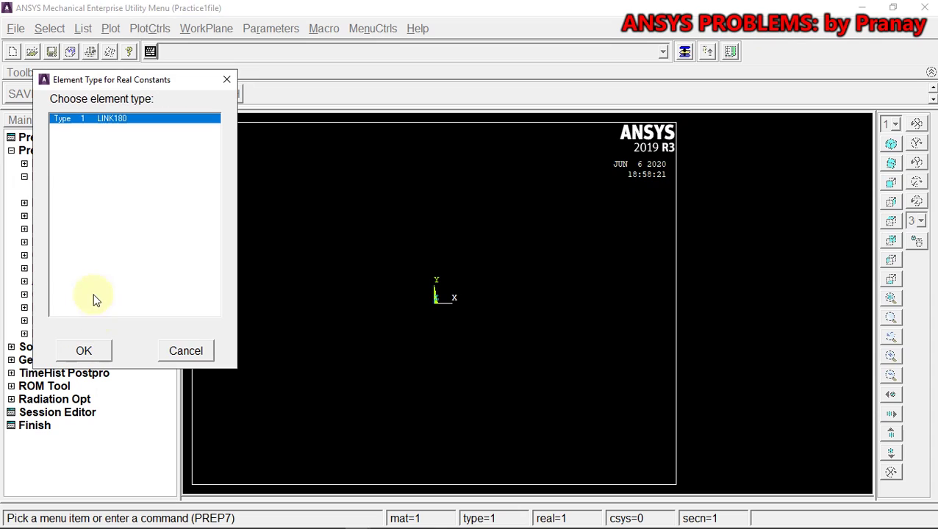
left_click(87, 349)
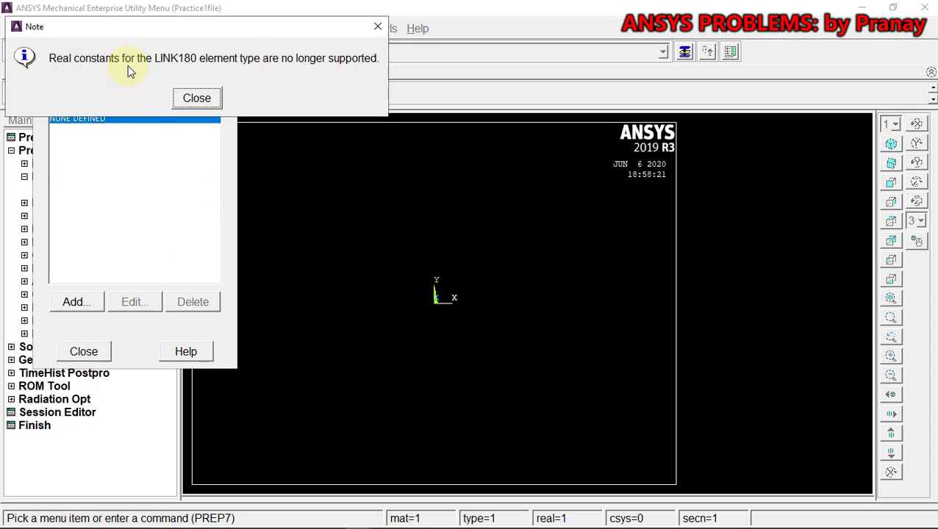
left_click_drag(195, 29, 425, 219)
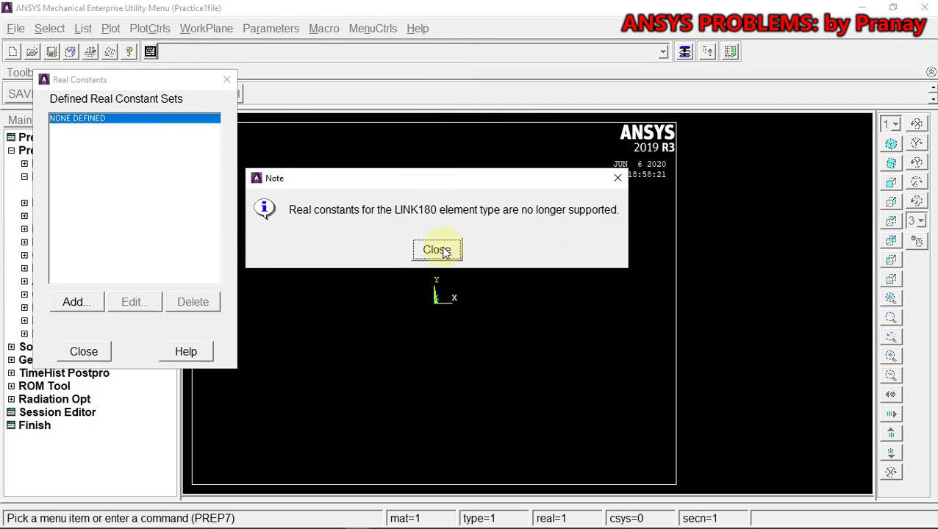
left_click(437, 250)
left_click(83, 351)
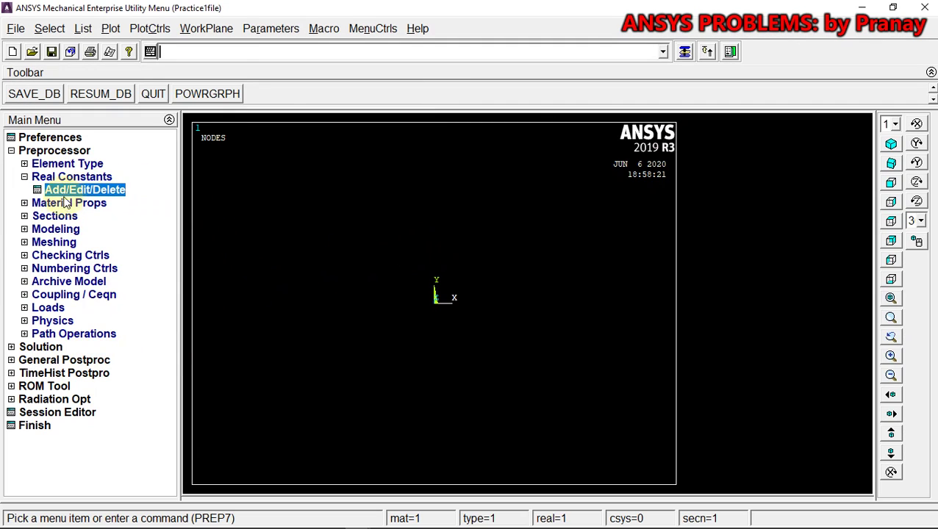
- Add a link section with ID 1, named link1, with a link area of 500
left_click(33, 218)
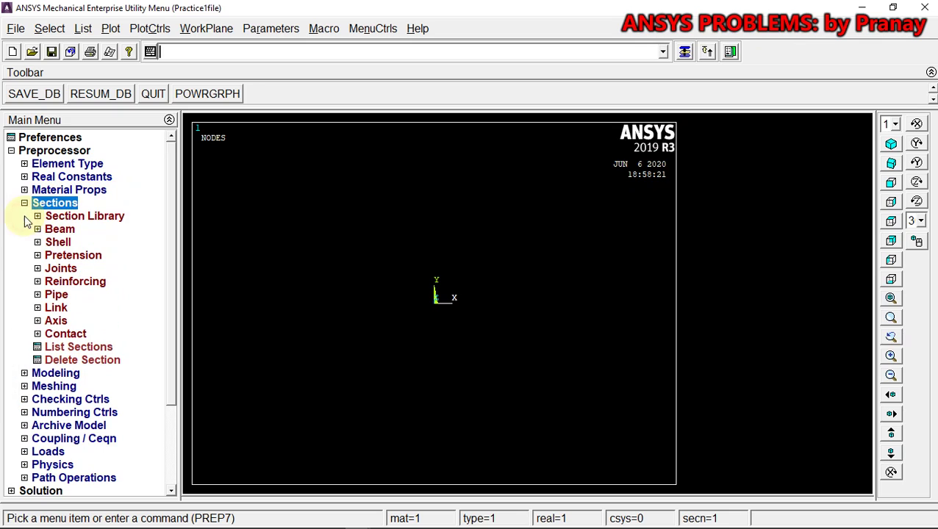
left_click(55, 307)
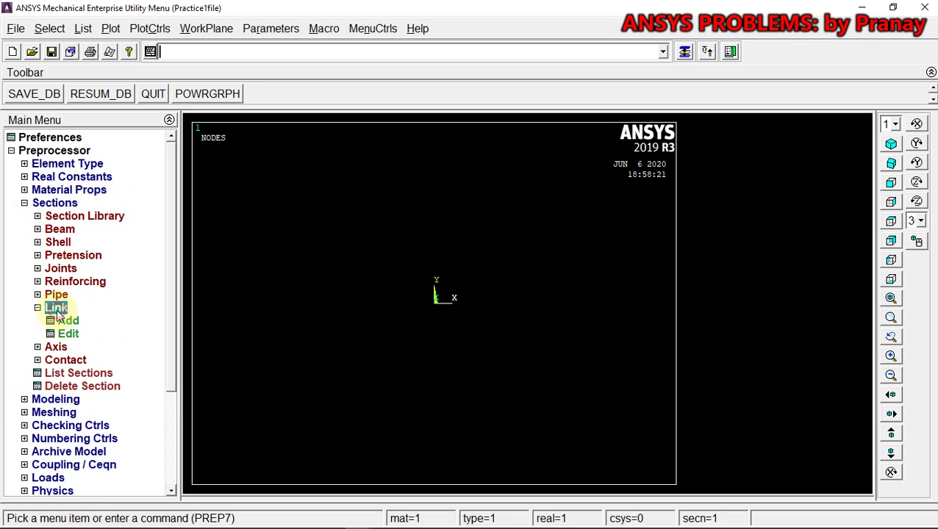
left_click(71, 321)
type("1")
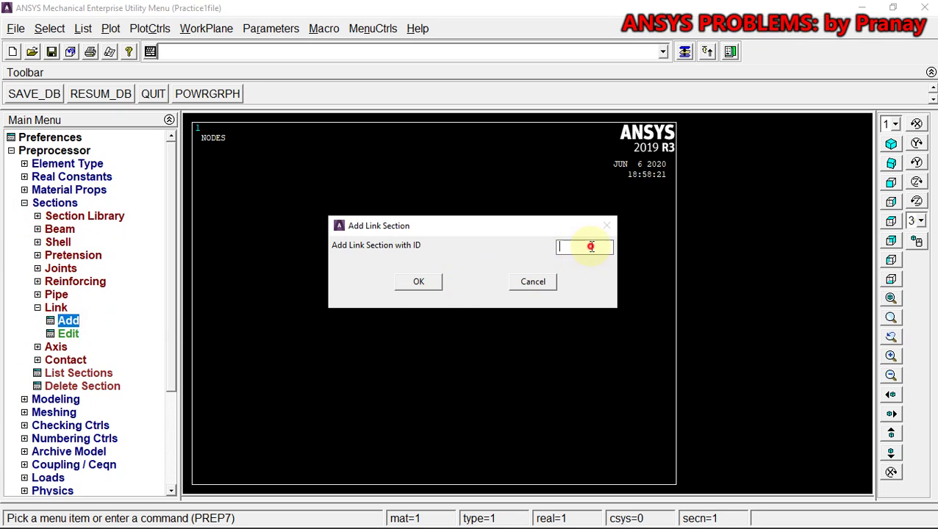
left_click(419, 282)
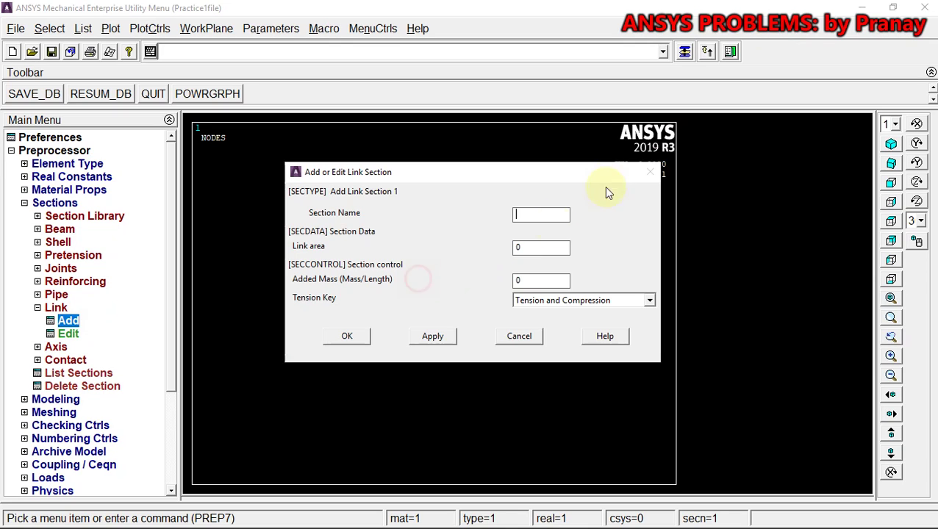
type("link1")
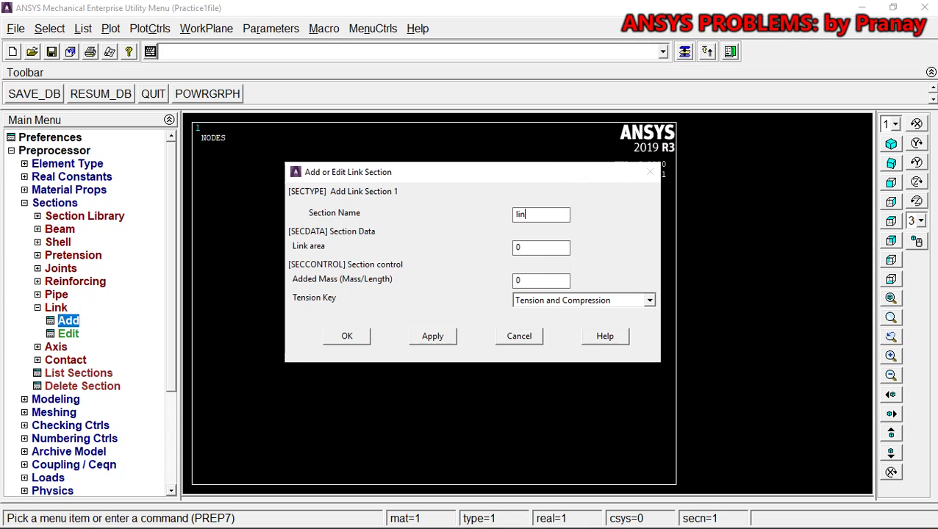
left_click(517, 247)
type("500")
left_click(348, 340)
left_click(56, 307)
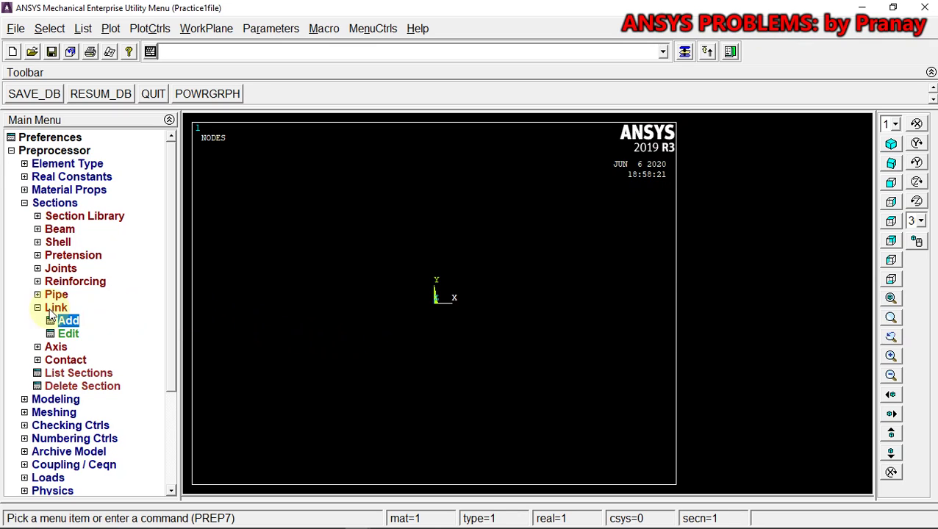
left_click(37, 307)
left_click(23, 203)
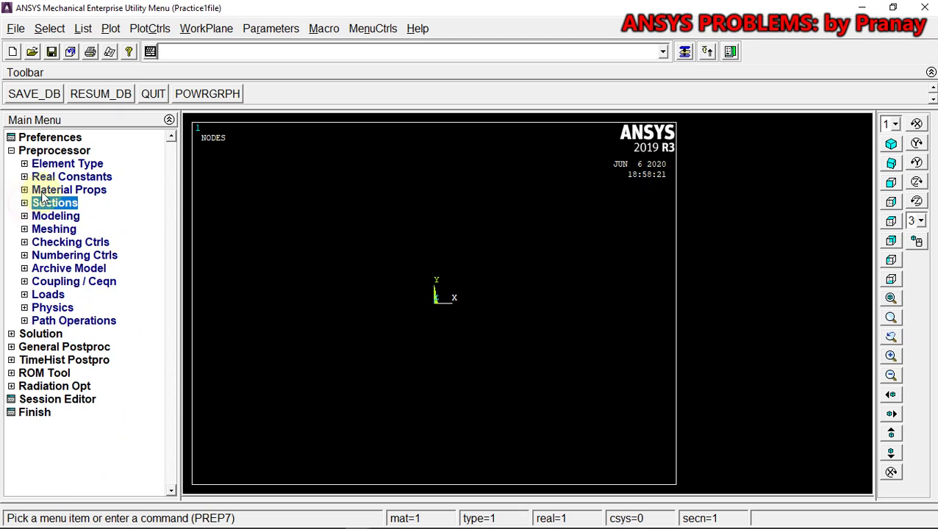
- Define a structural linear elastic isotropic model for material number 1 with EX 2.1e5 and PRXY 0.27
left_click(25, 190)
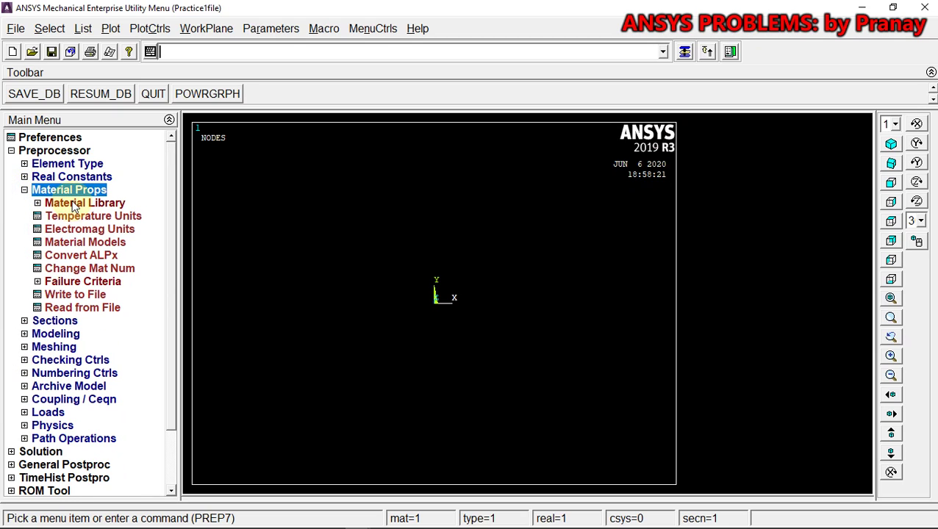
left_click(77, 242)
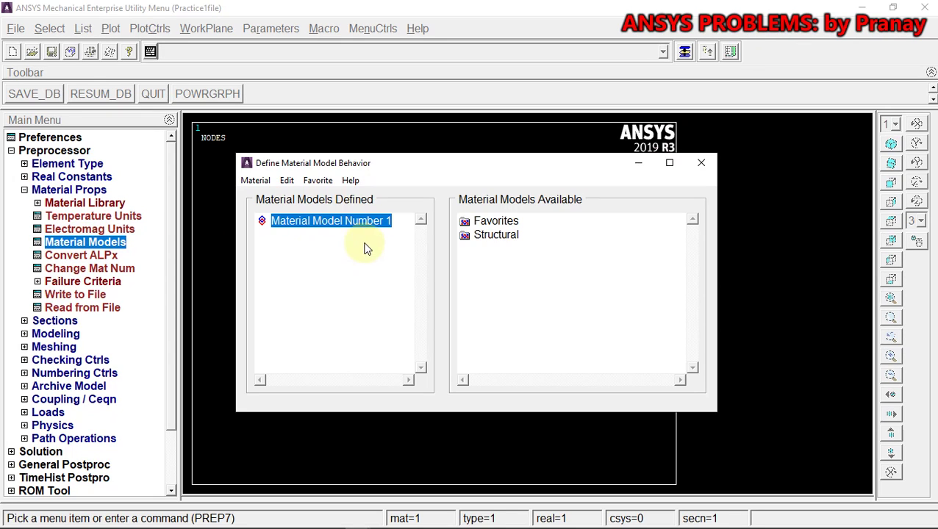
double_click(494, 235)
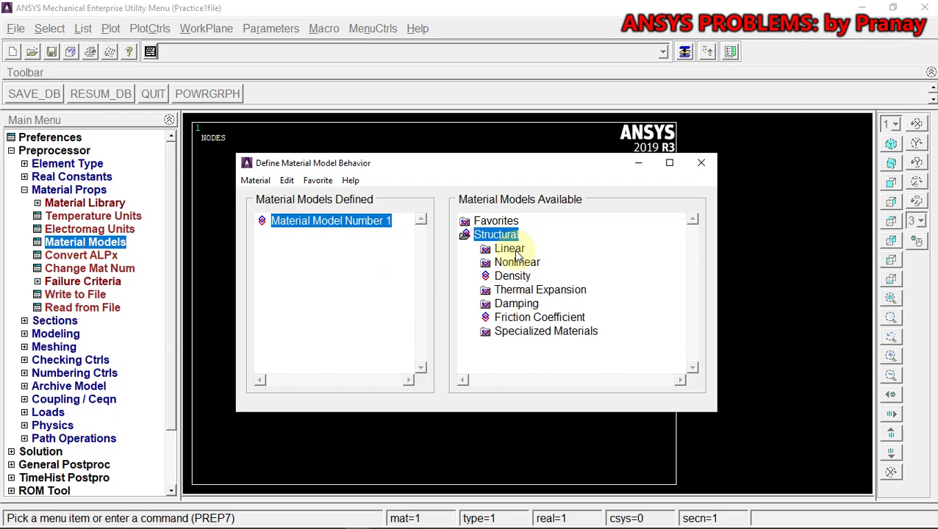
double_click(518, 250)
double_click(530, 263)
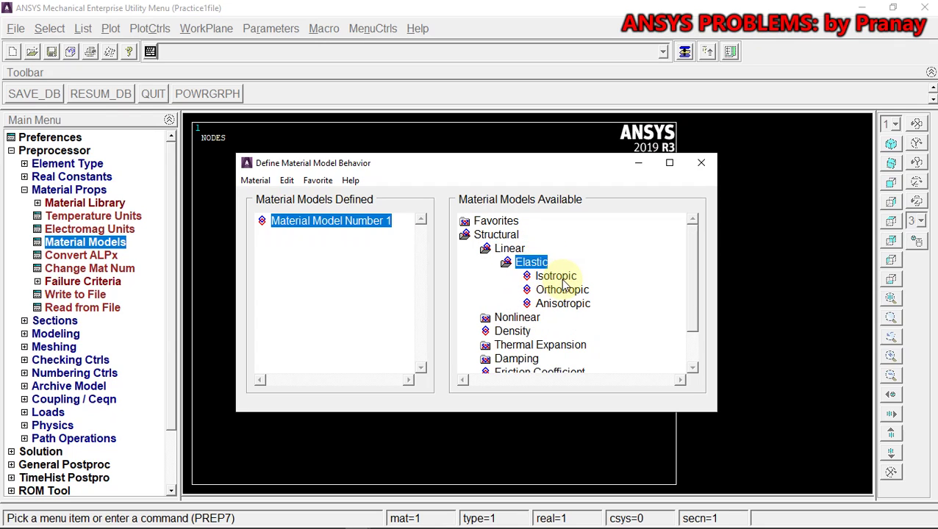
double_click(557, 278)
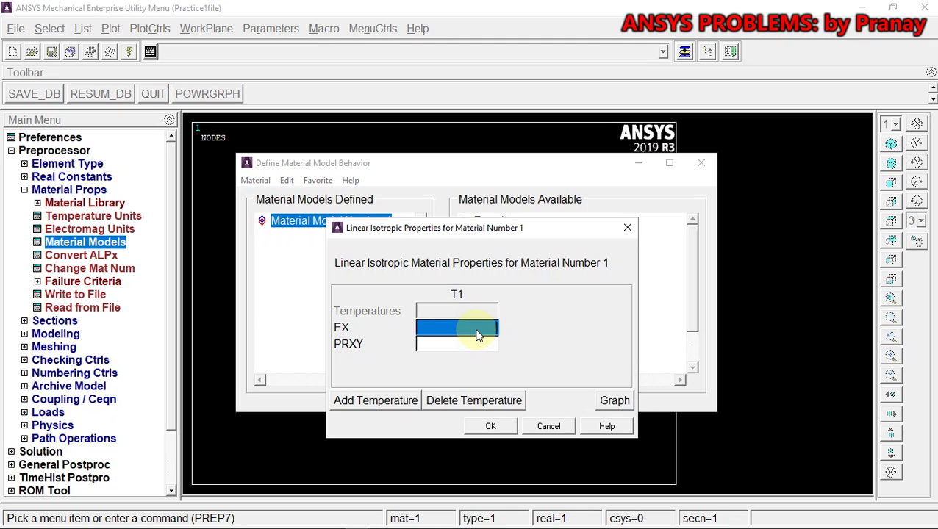
type("2.1")
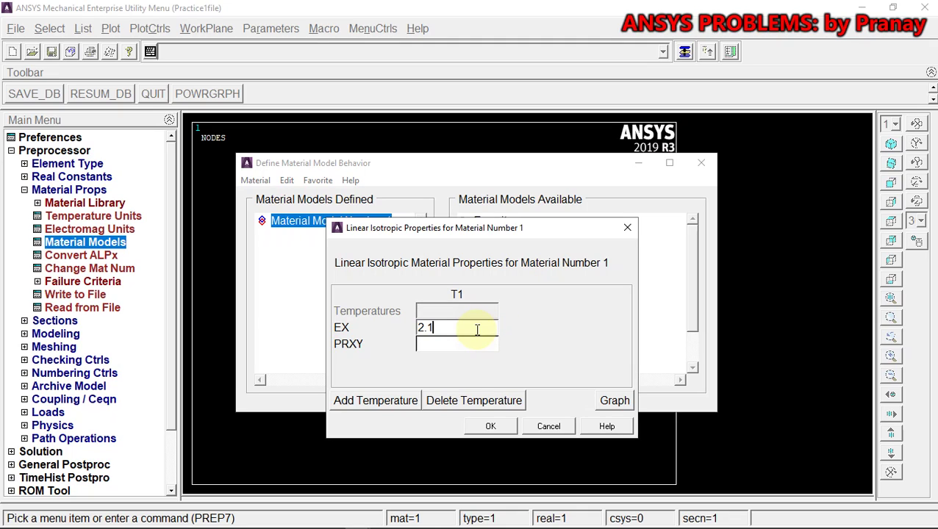
type("e5")
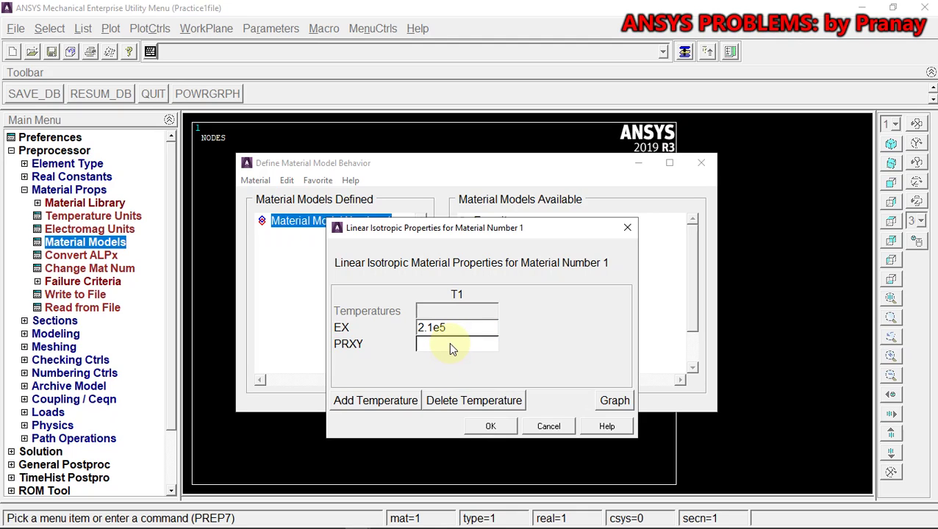
left_click(449, 343)
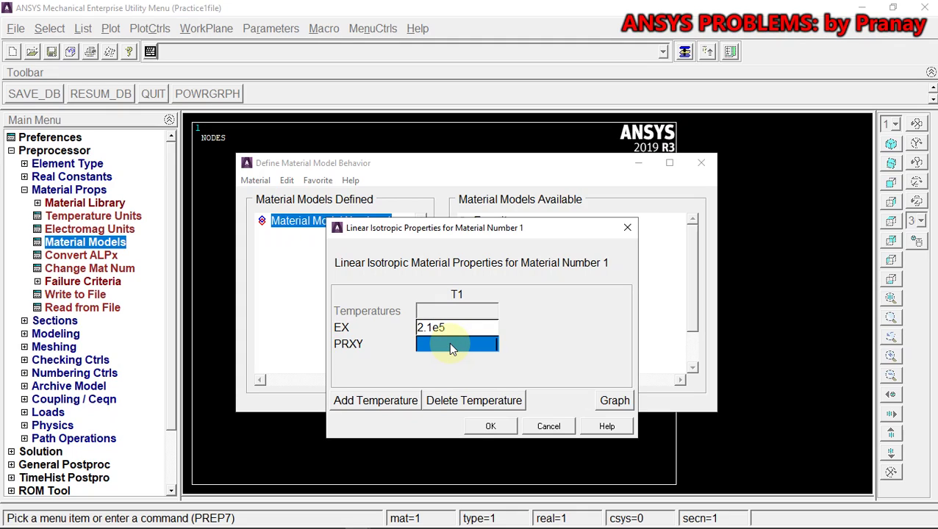
type("0.27")
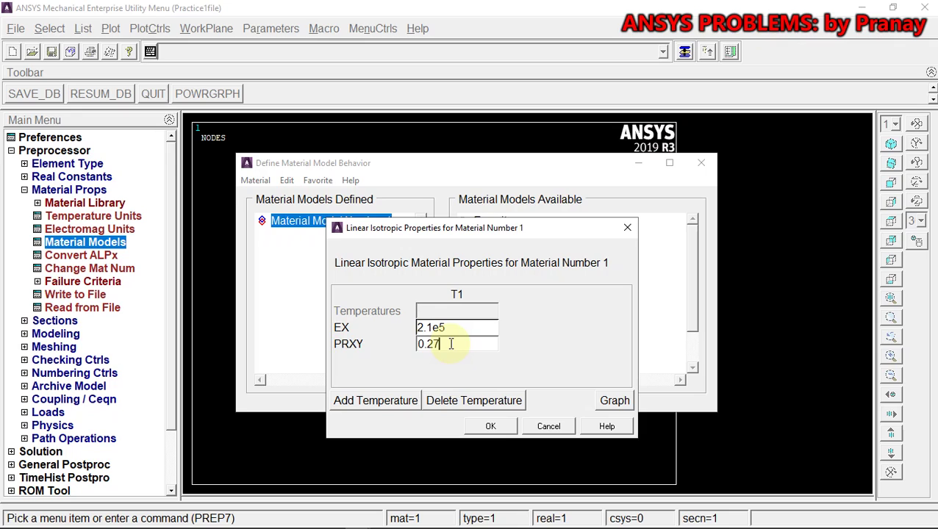
left_click(491, 427)
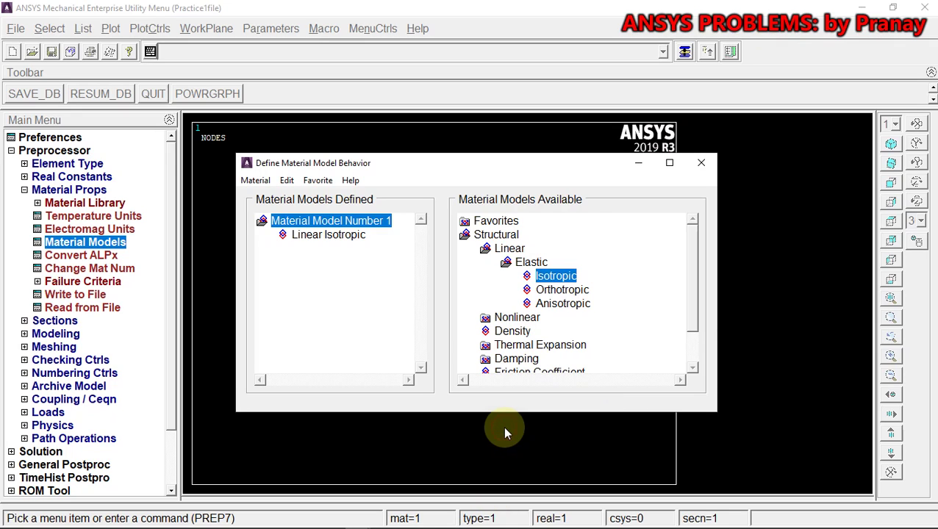
left_click(709, 165)
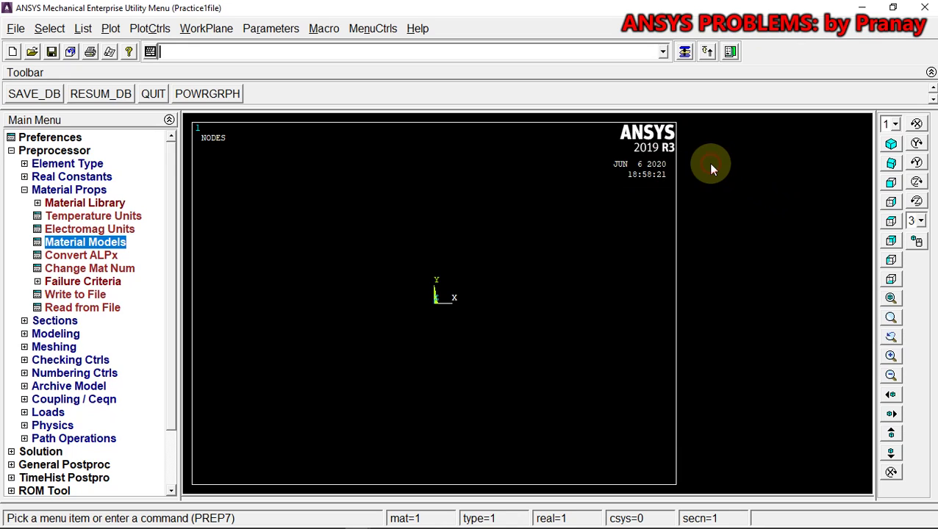
left_click(24, 189)
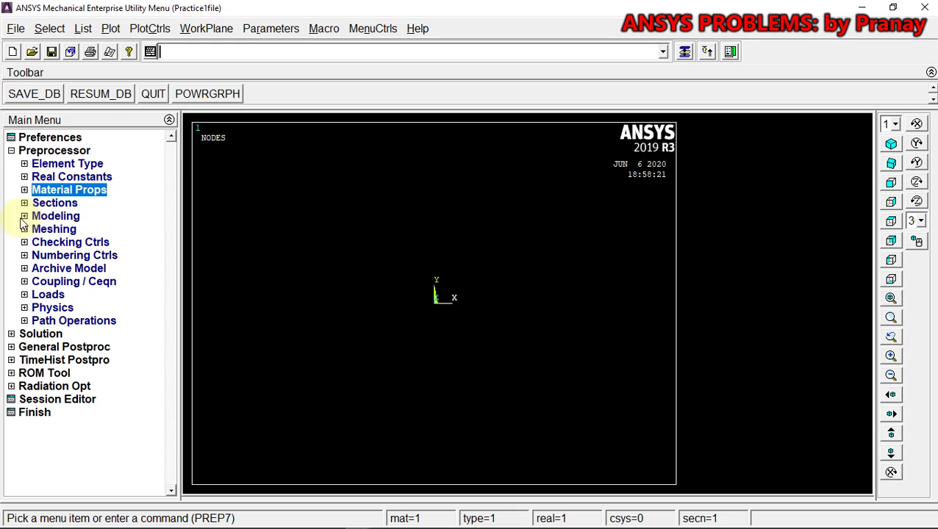
- Create node 1 at the origin of the active coordinate system
left_click(24, 217)
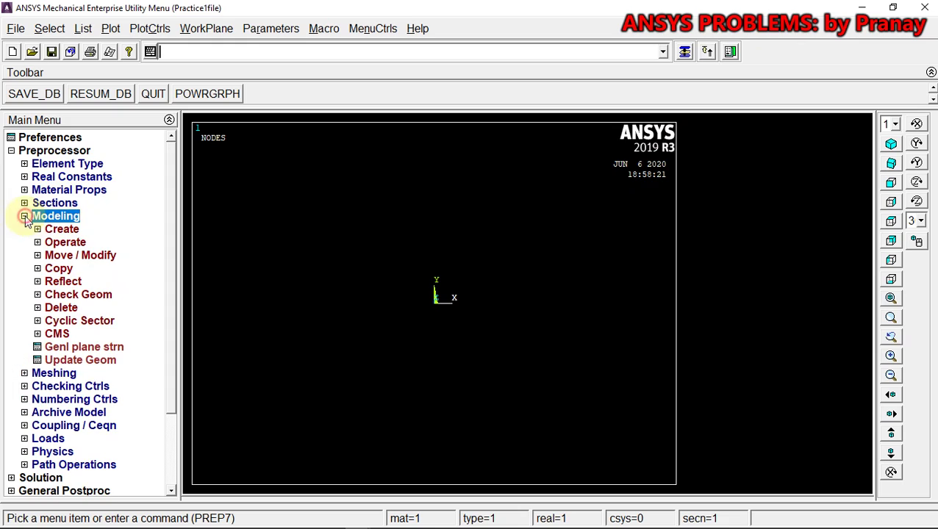
left_click(70, 231)
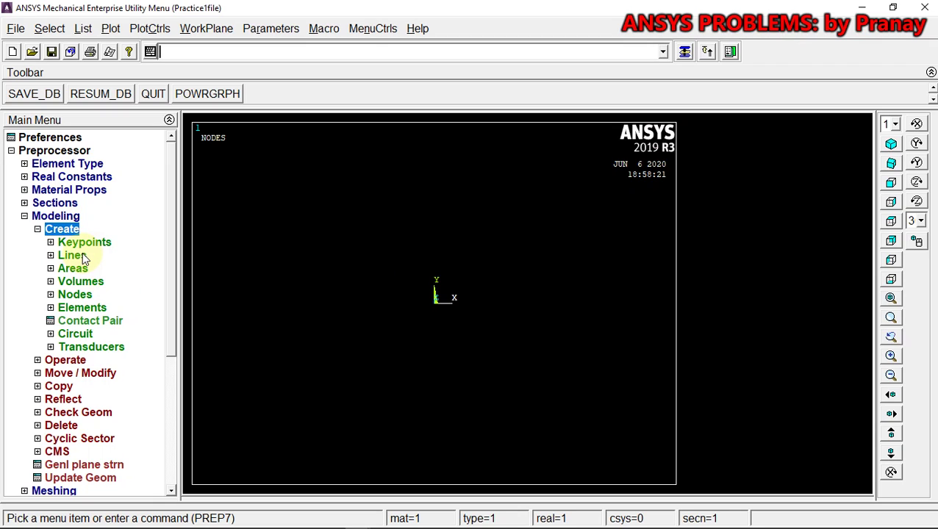
left_click(80, 295)
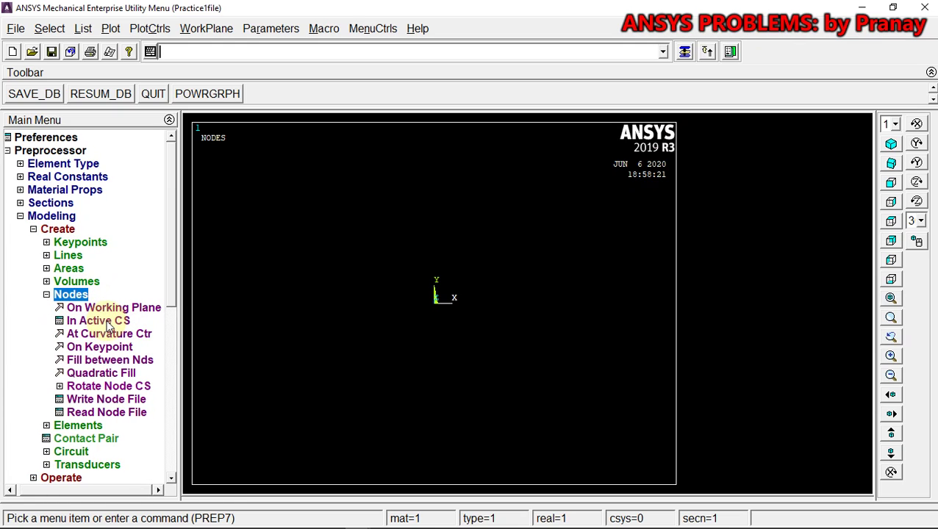
left_click(103, 321)
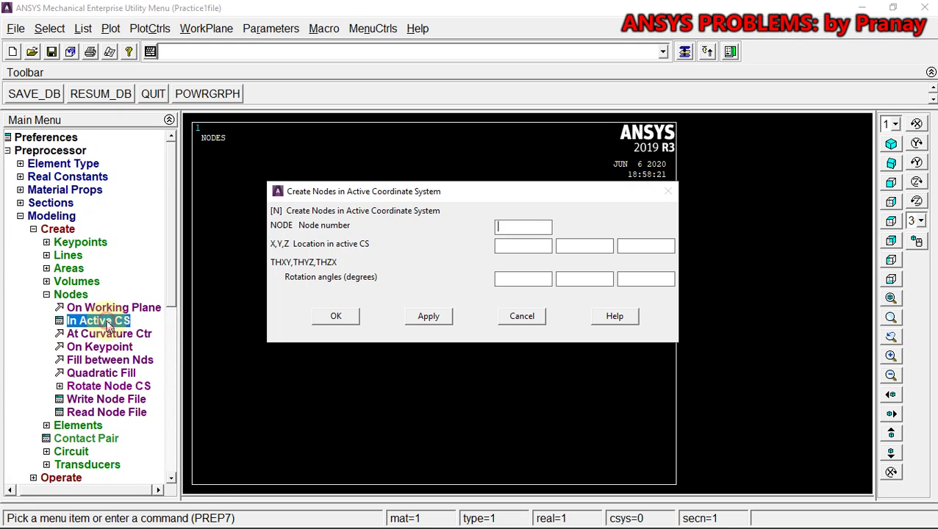
left_click(521, 226)
type("1")
left_click(434, 322)
- Create node 2 at X = 1000 in the active coordinate system
type("2")
mouse_move(367, 522)
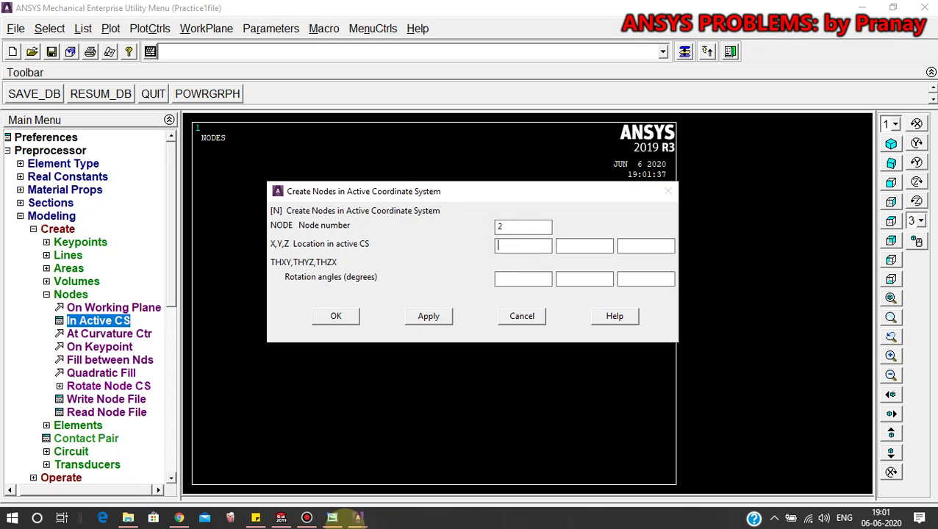
left_click(335, 519)
left_click(334, 518)
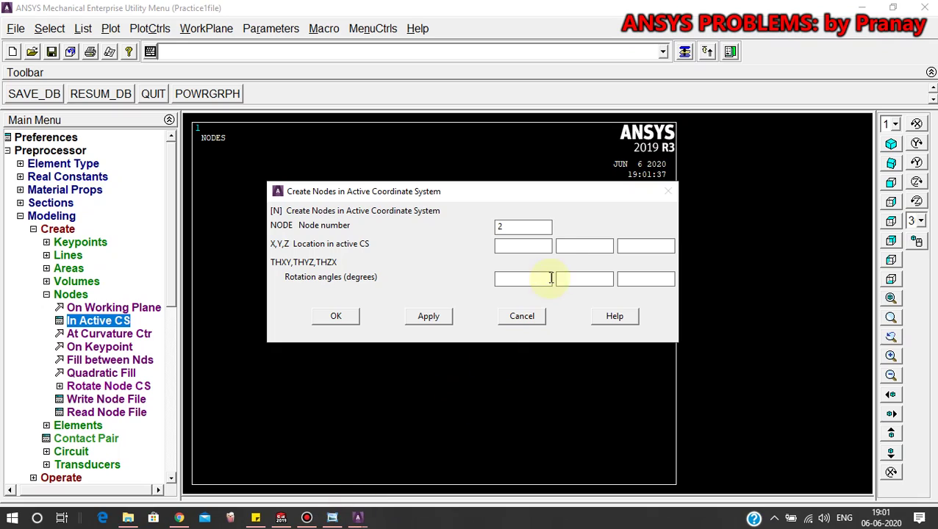
left_click(517, 247)
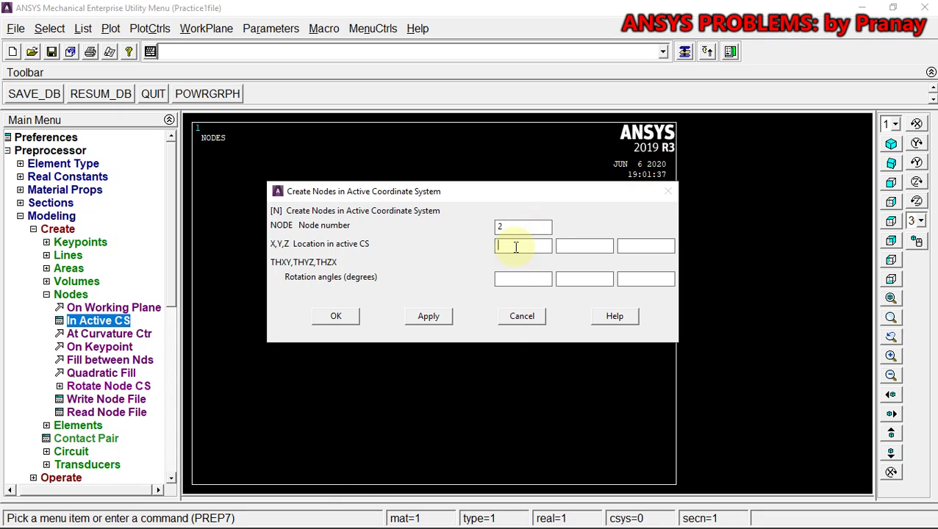
type("1000")
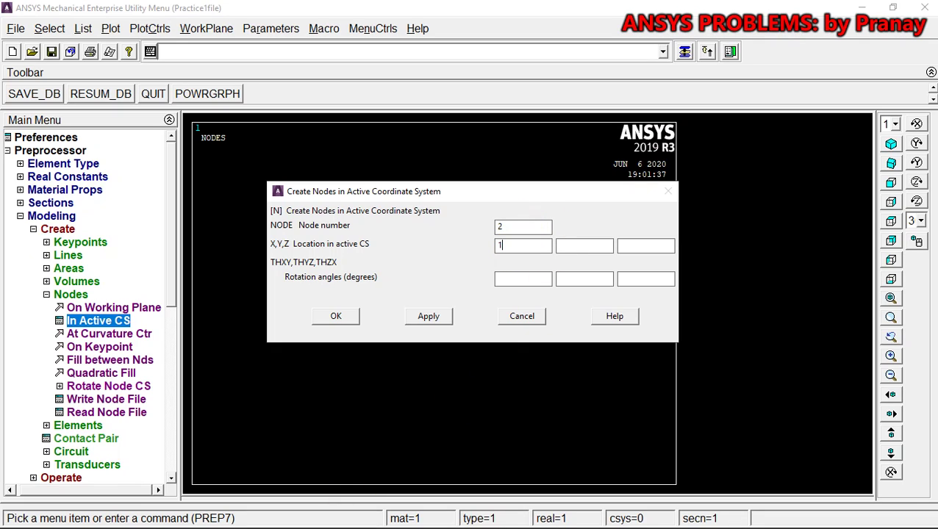
left_click(338, 318)
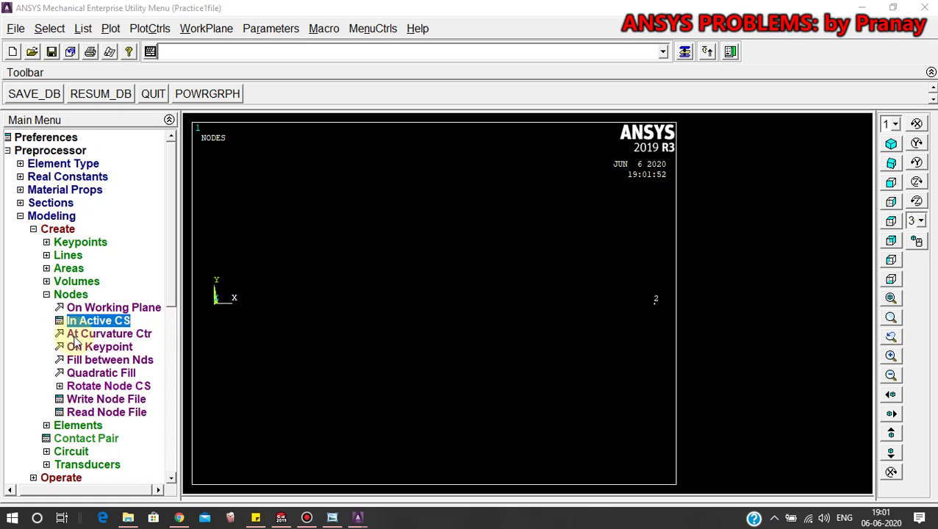
left_click(46, 294)
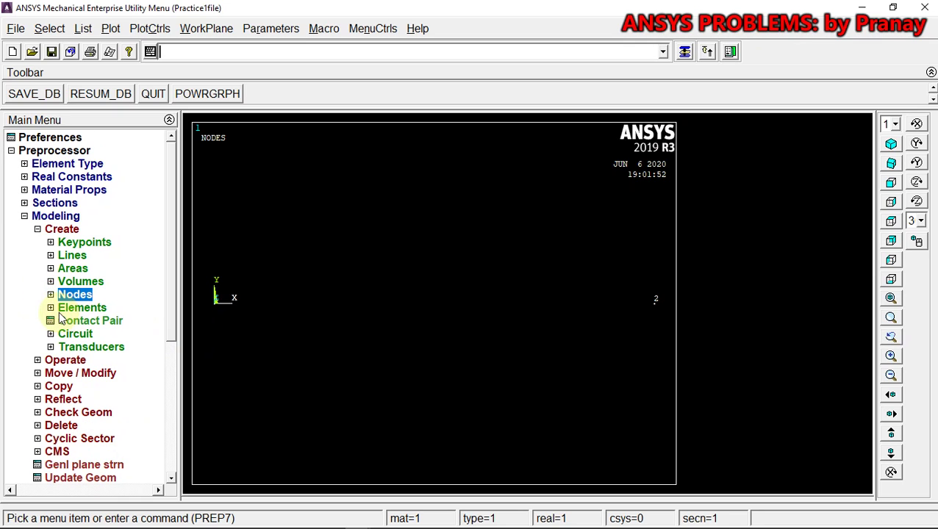
- Set the element attributes to element type 1 LINK180, material 1 and section 1 link1, with no real constant set
left_click(51, 309)
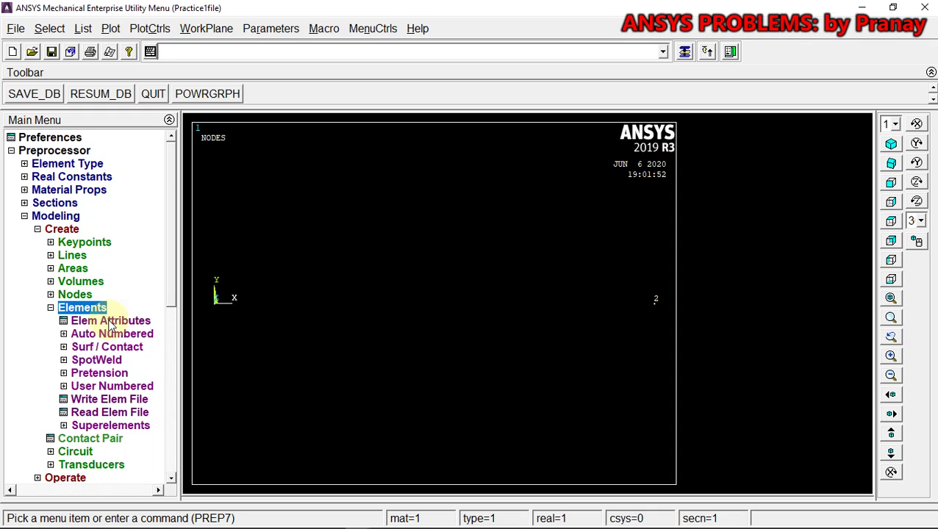
left_click(108, 323)
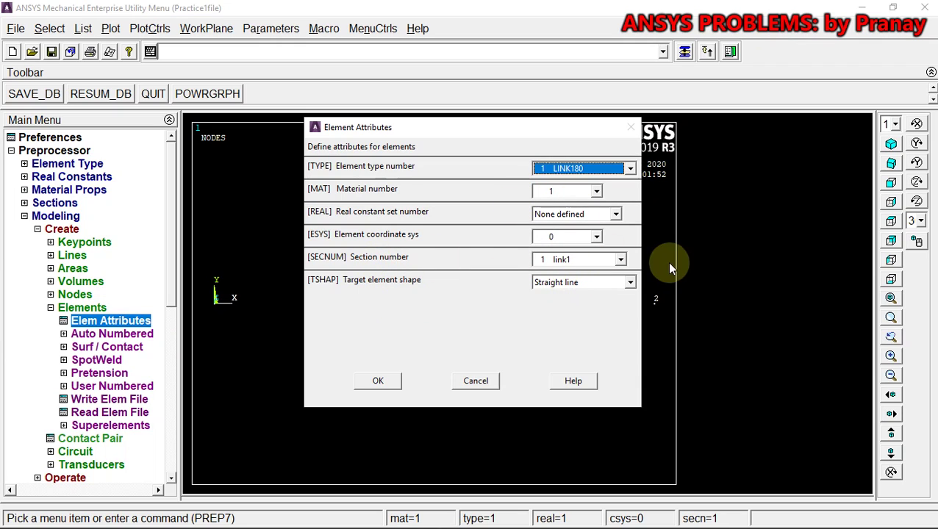
left_click(621, 260)
left_click(618, 259)
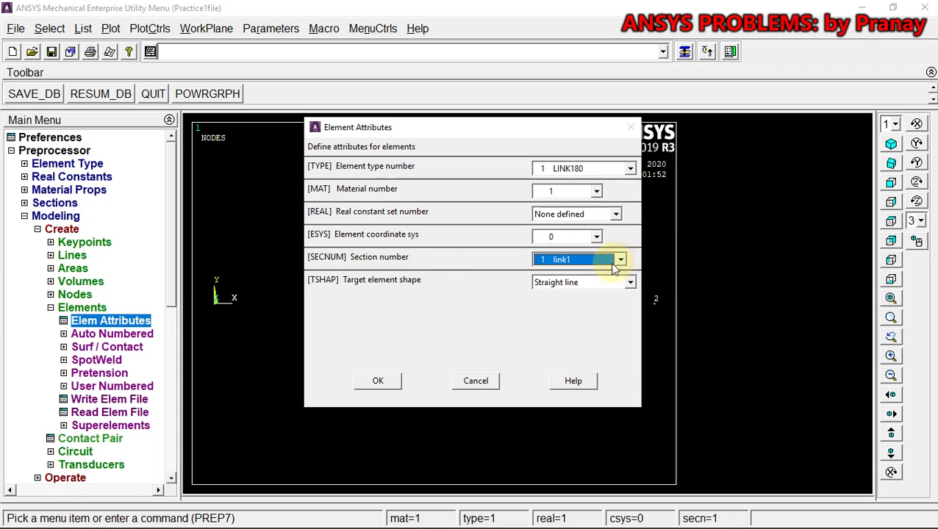
left_click(377, 381)
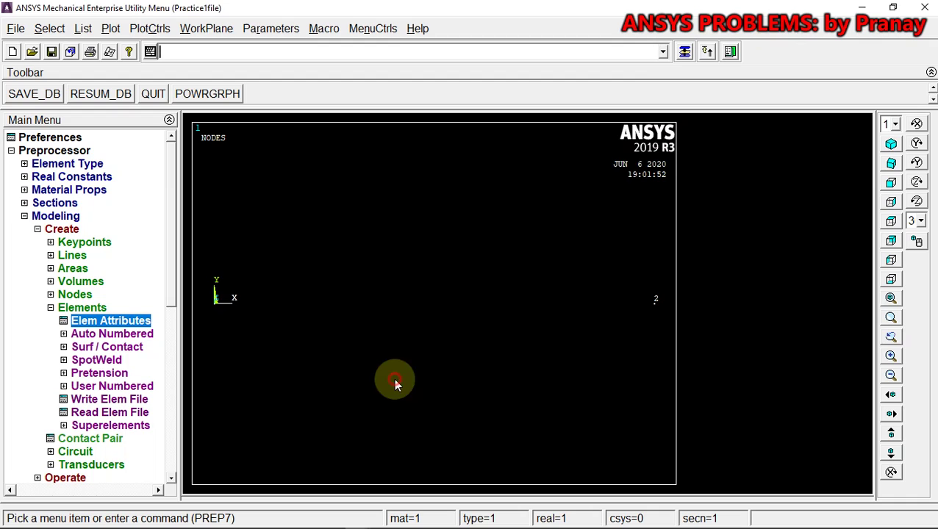
- Create an auto-numbered element through nodes 1 and 2 to form the bar
left_click(116, 335)
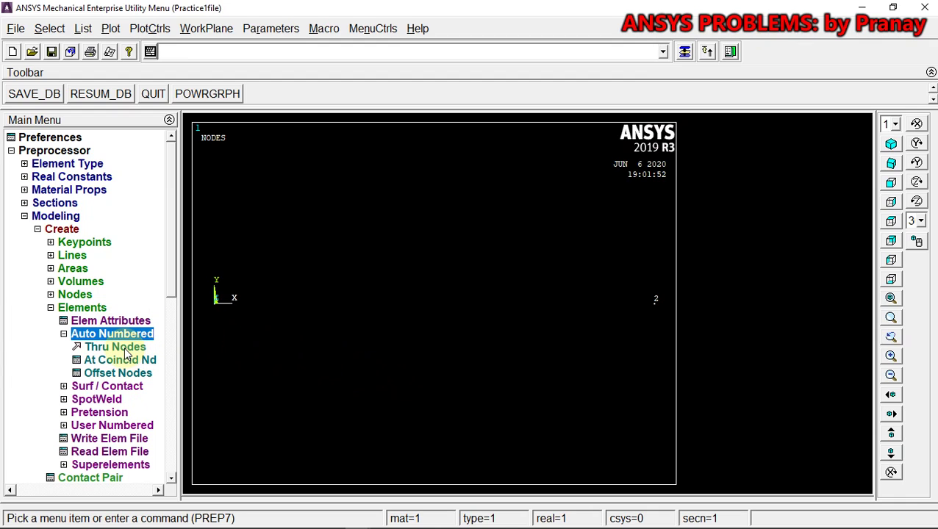
left_click(125, 351)
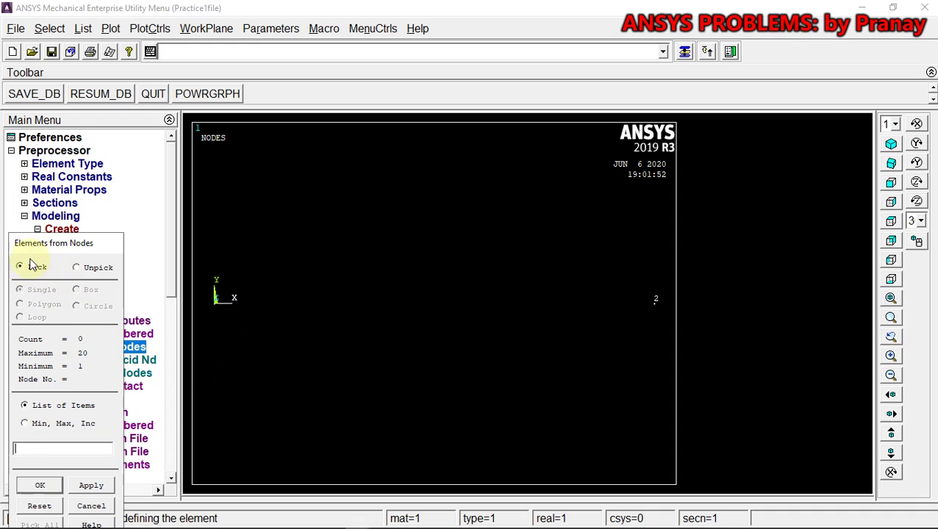
left_click(217, 318)
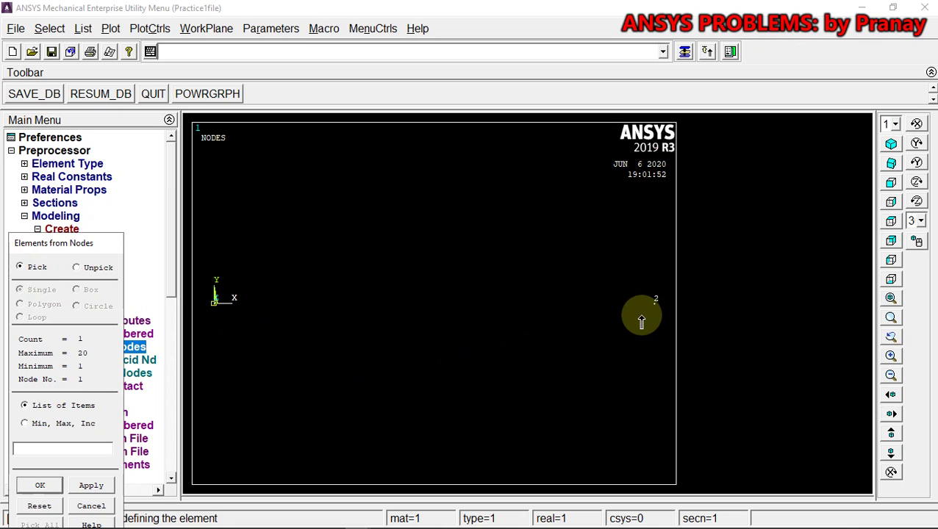
left_click(39, 486)
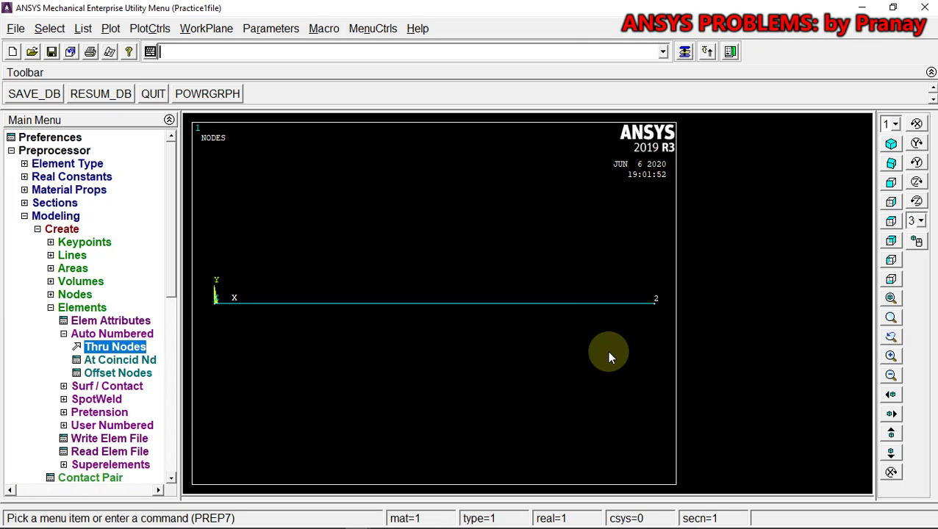
left_click(25, 216)
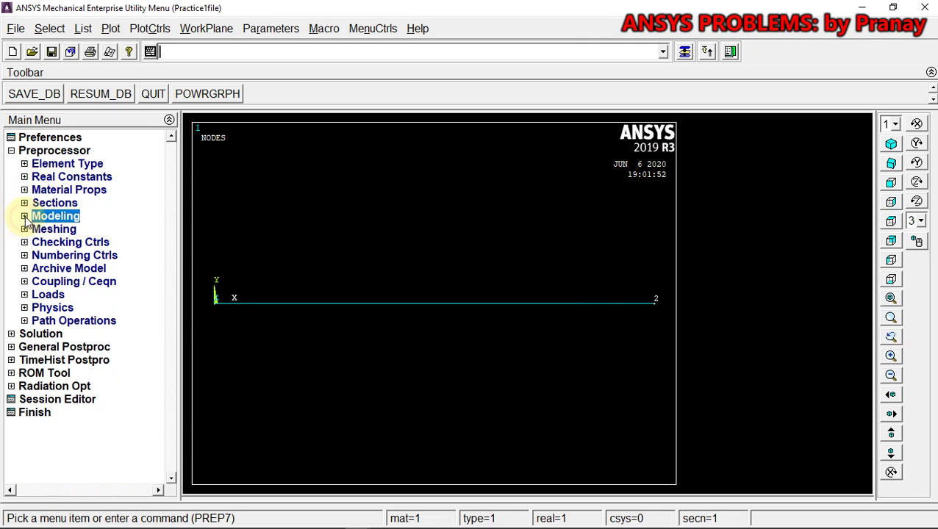
- Apply a structural displacement constraint on node 1, fixing all DOF as a constant value, per the problem figure
left_click(25, 295)
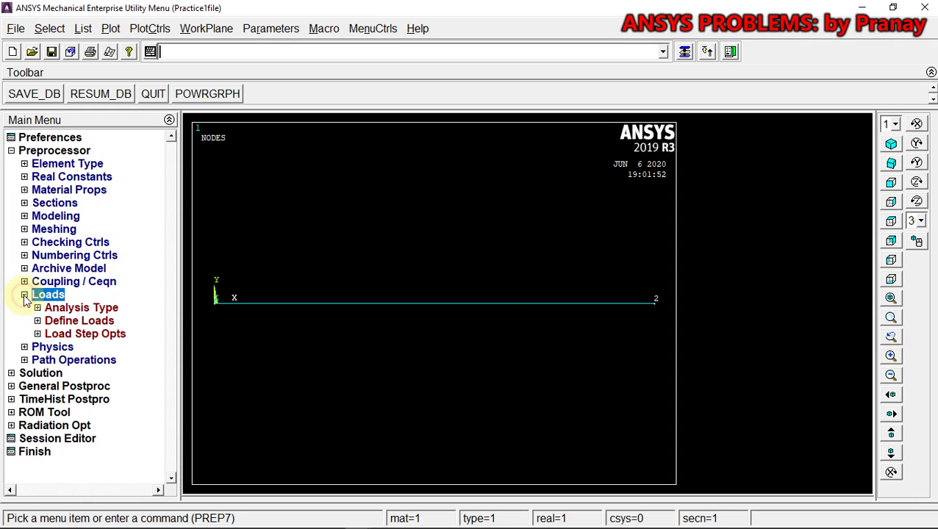
left_click(93, 324)
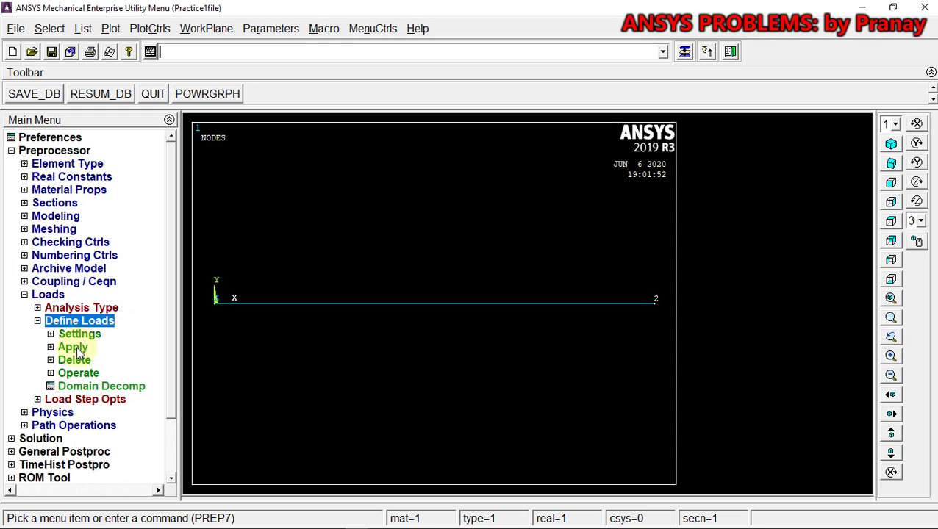
left_click(76, 348)
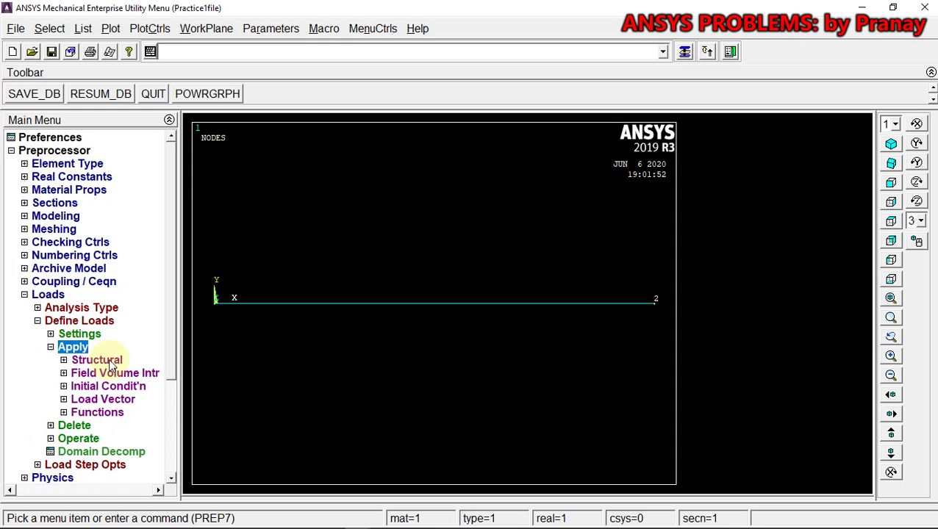
left_click(109, 358)
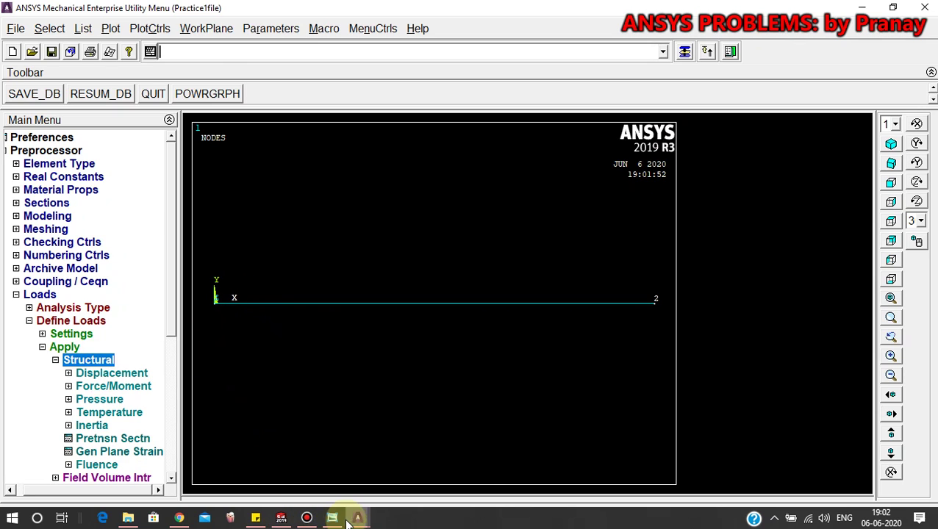
left_click(327, 516)
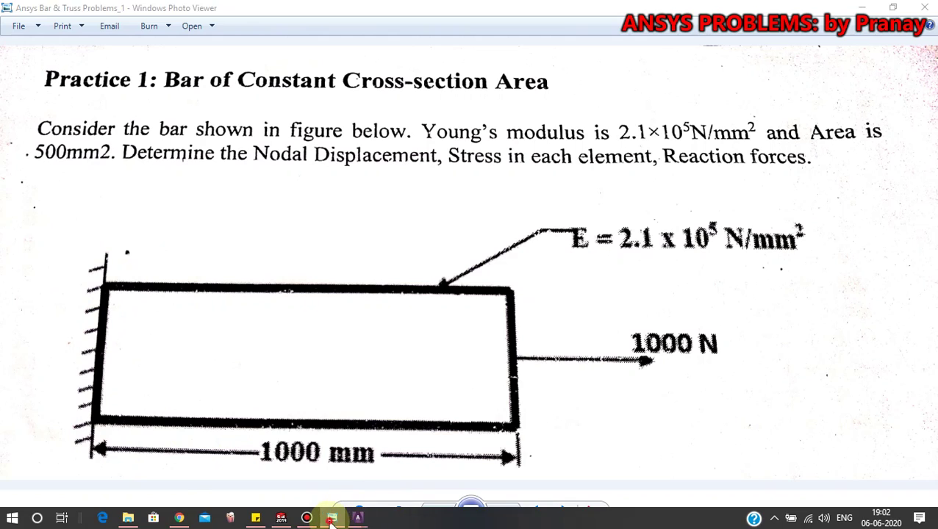
left_click(328, 516)
left_click(107, 374)
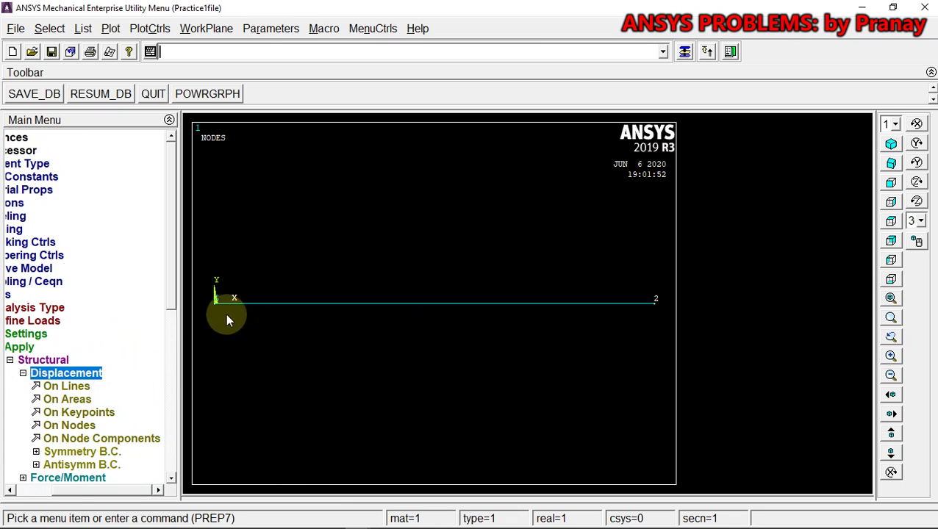
left_click(69, 426)
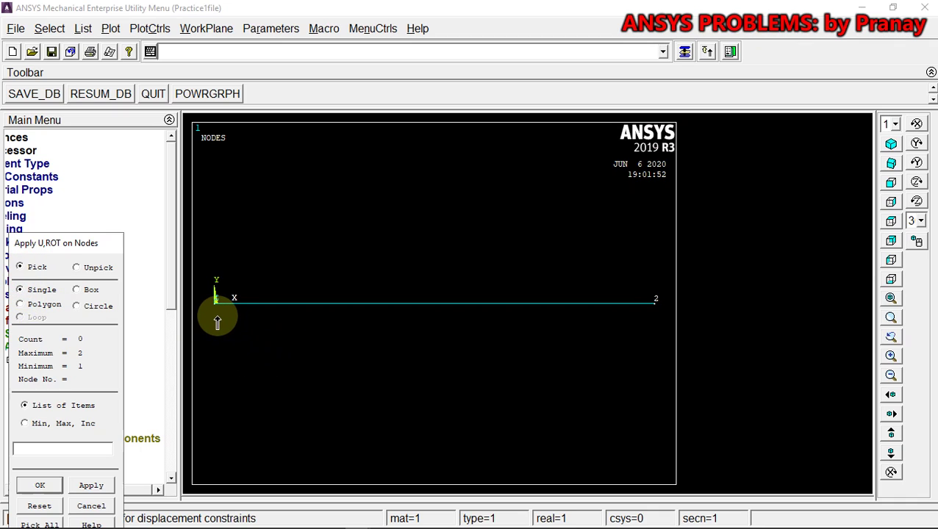
left_click(217, 316)
left_click(332, 518)
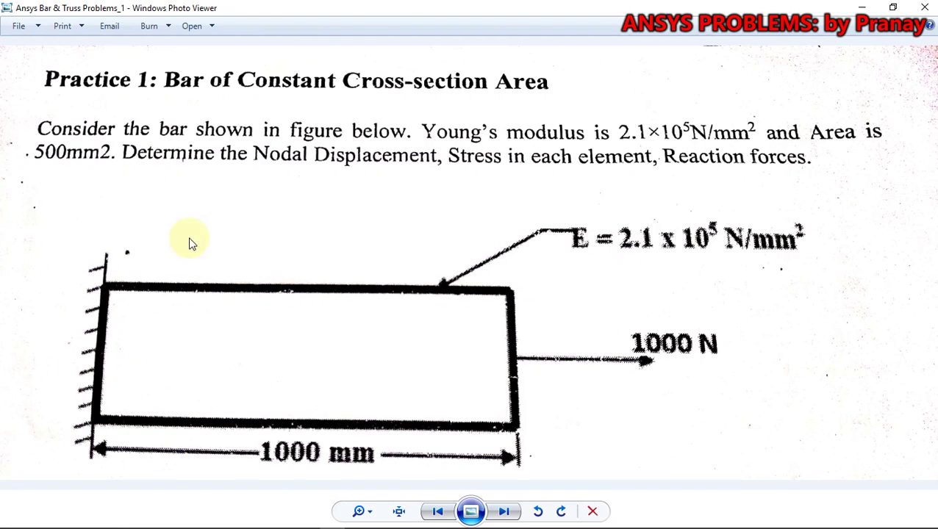
left_click(353, 519)
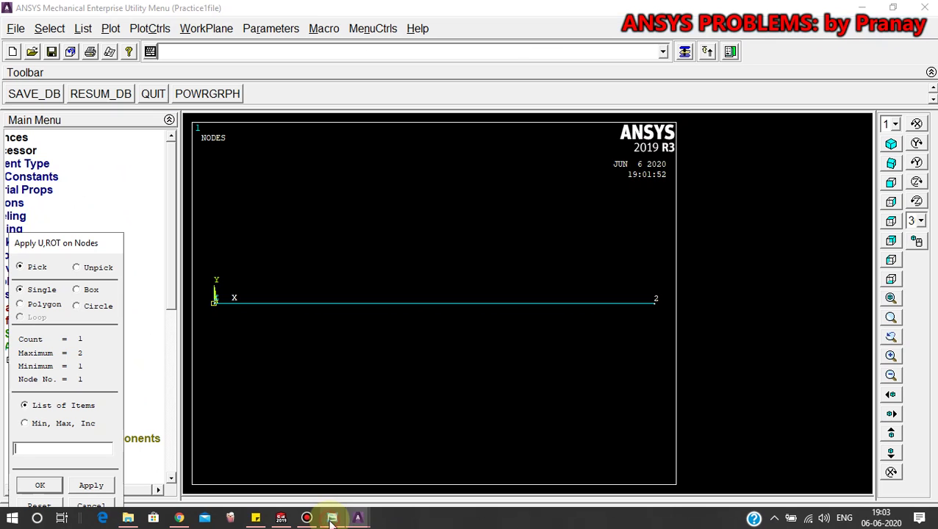
left_click(94, 484)
left_click(556, 206)
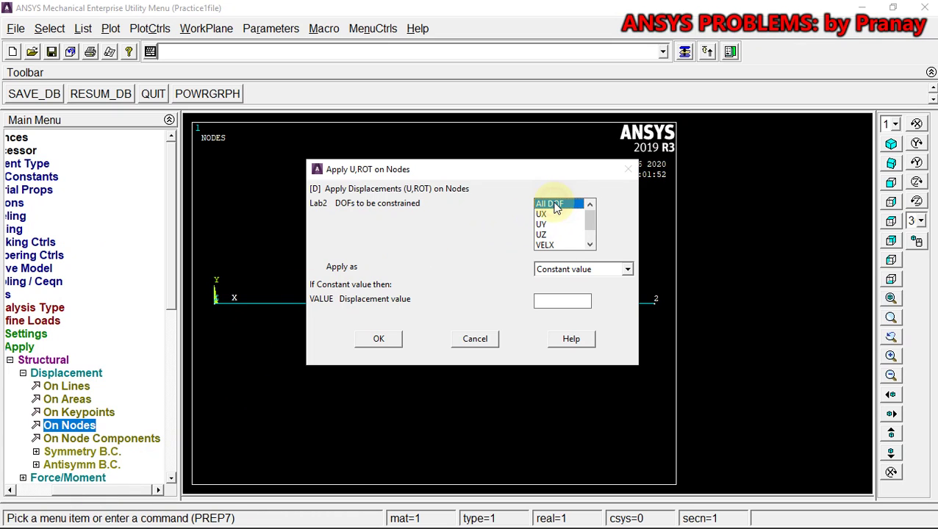
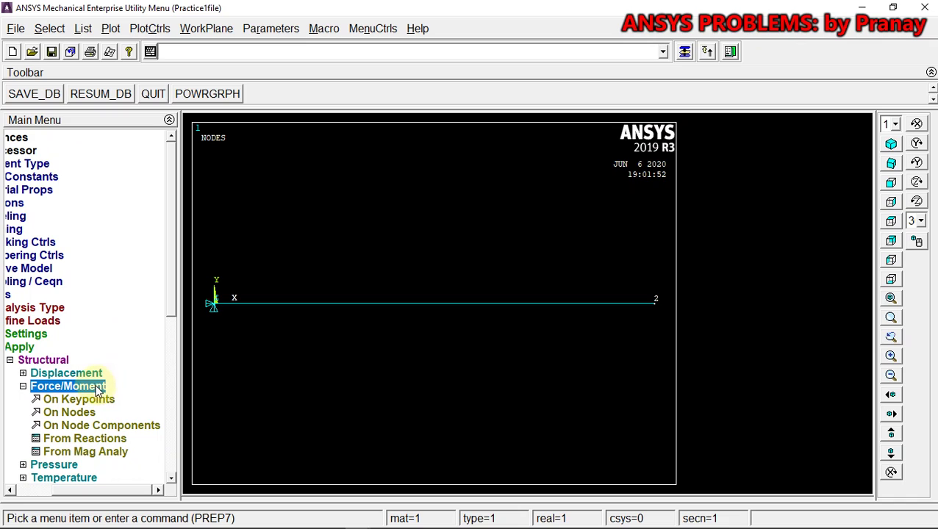
- Apply a constant force of 1000 in the FX direction on node 2
left_click(67, 416)
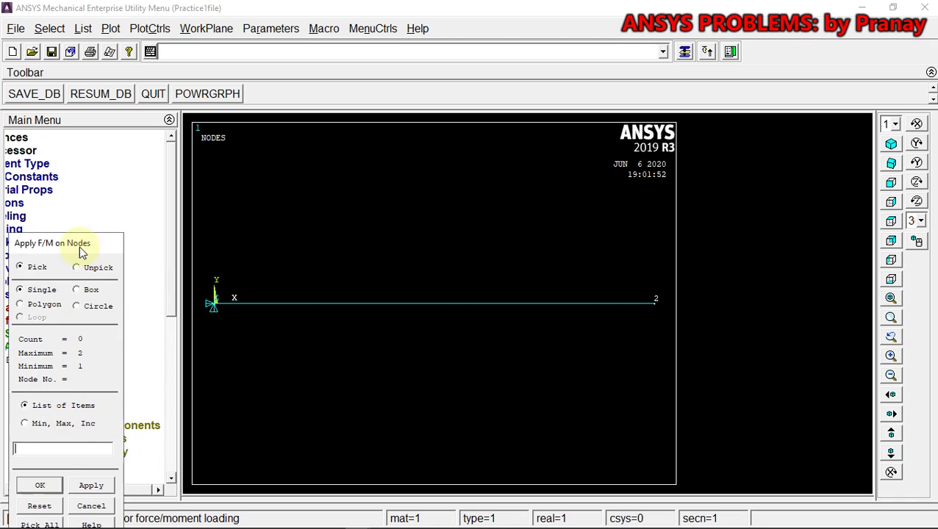
left_click(32, 293)
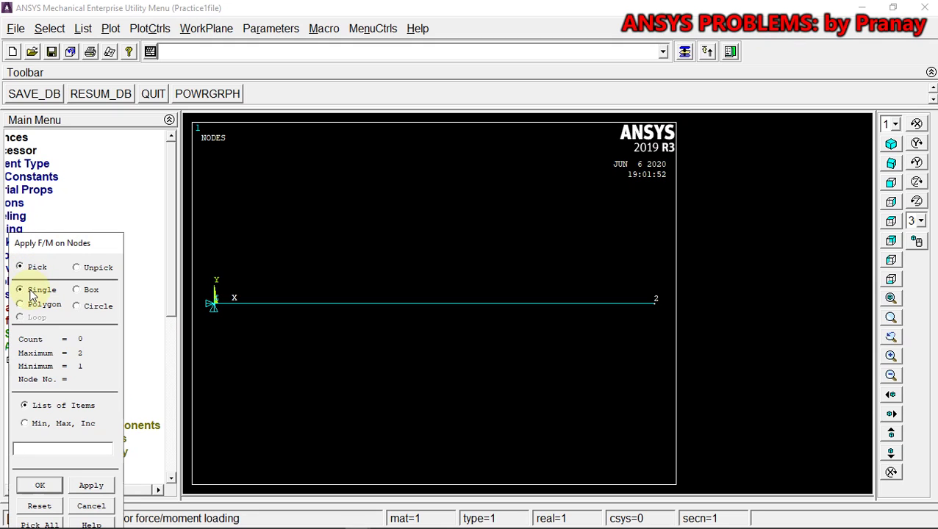
left_click(634, 327)
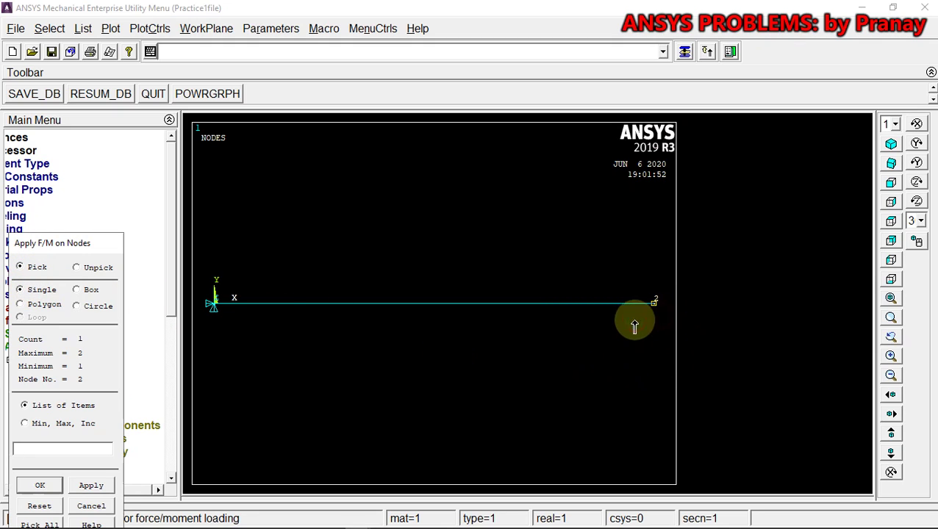
left_click(91, 486)
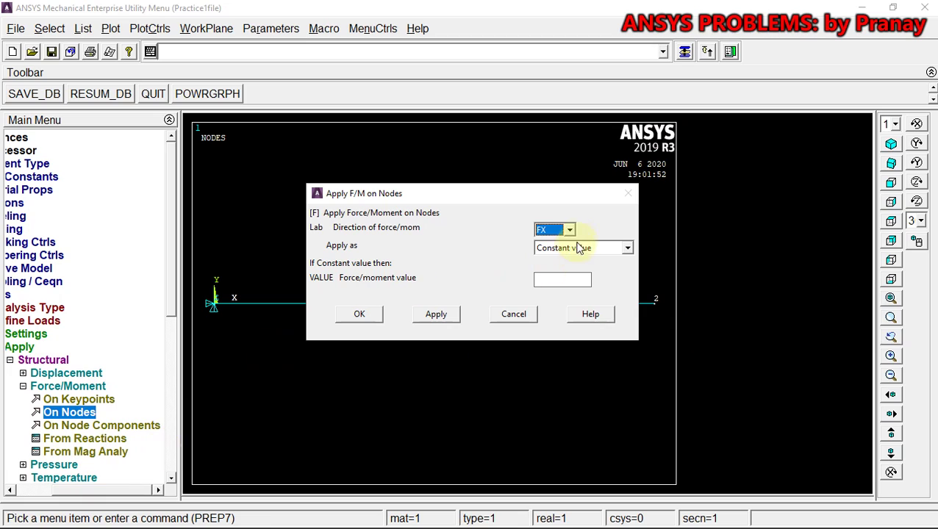
left_click(221, 294)
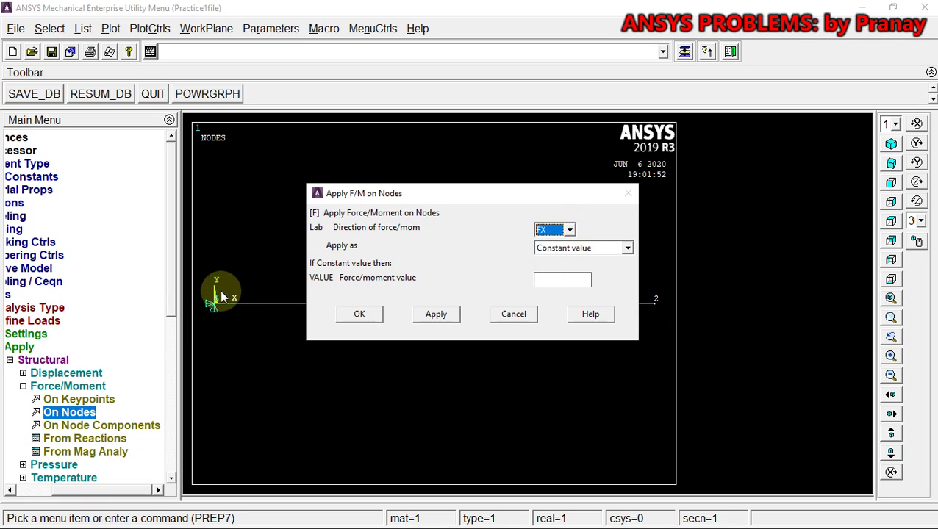
left_click(553, 283)
type("1000")
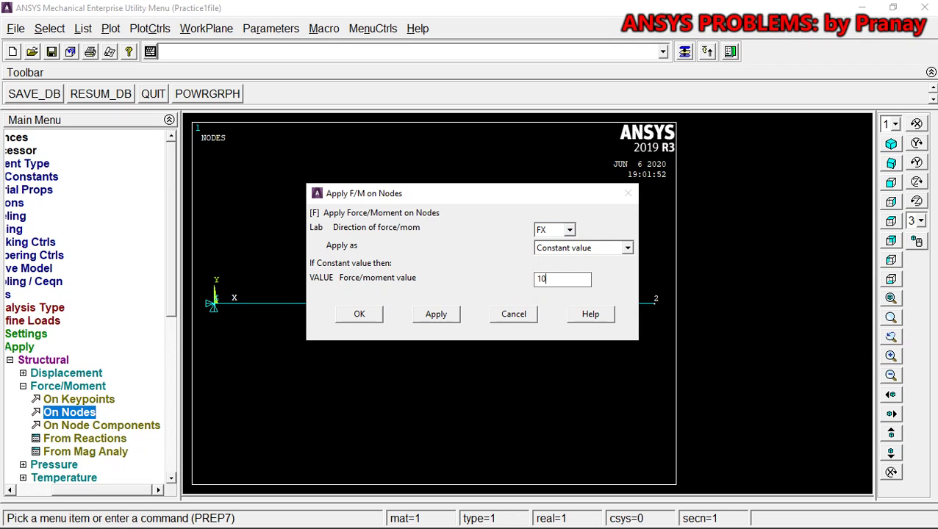
left_click(381, 314)
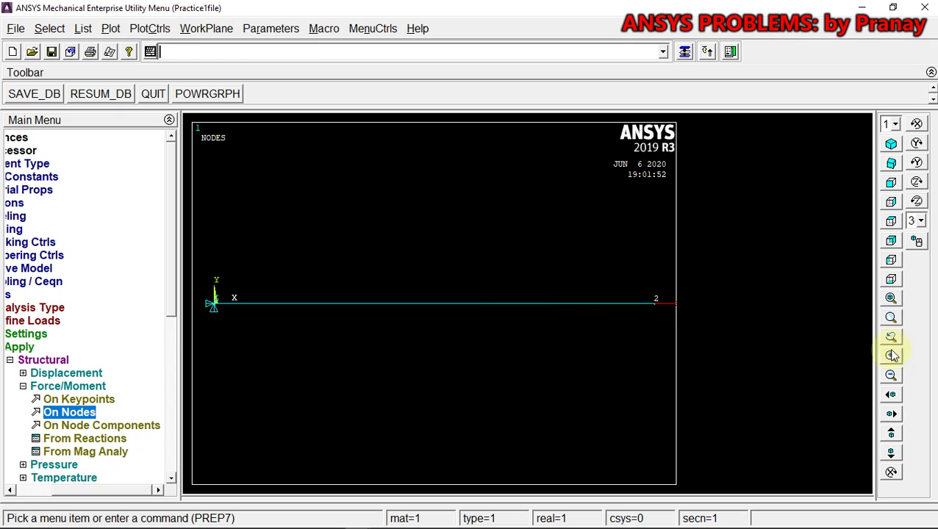
left_click(891, 375)
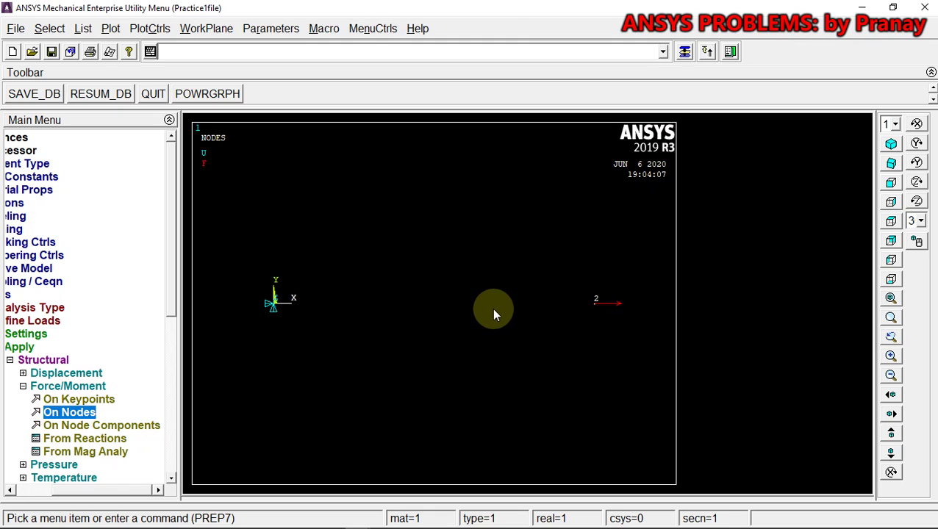
scroll(472, 317, "up", 2)
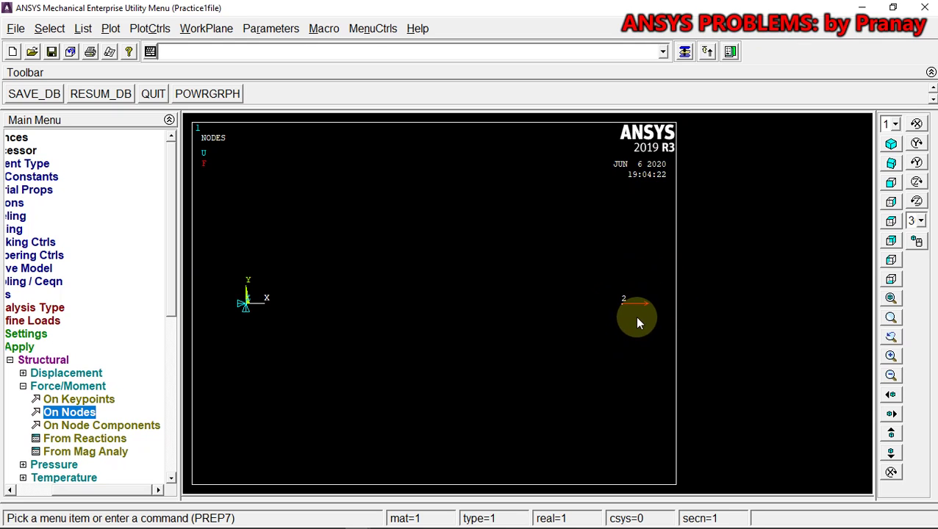
left_click(10, 360)
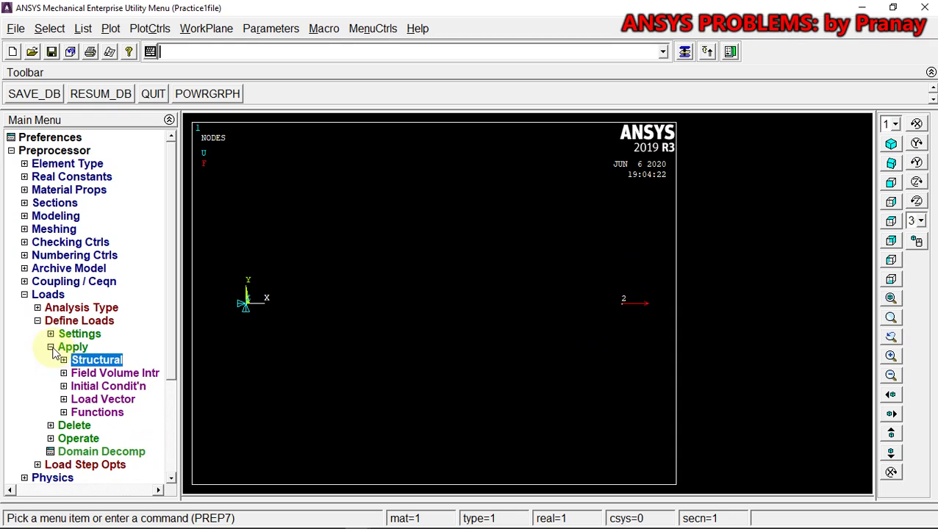
left_click(51, 347)
left_click(37, 320)
left_click(24, 295)
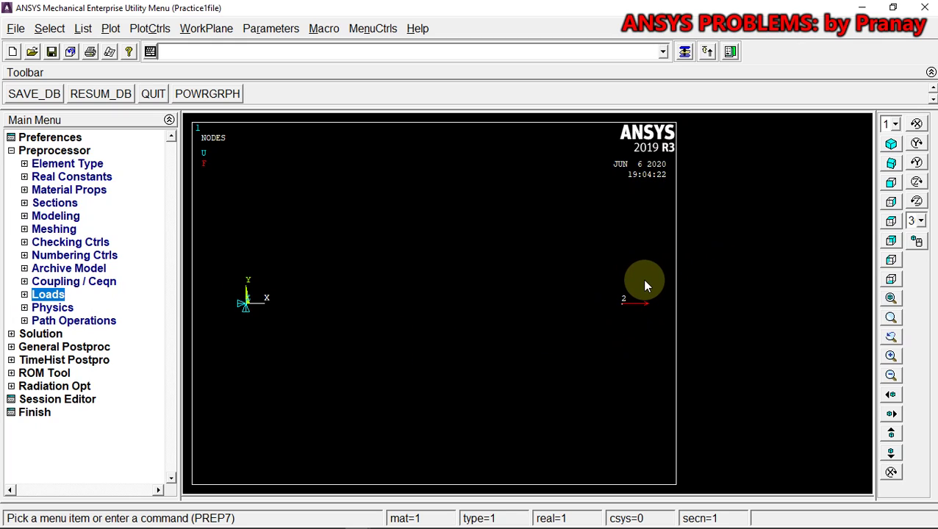
- Solve the current load step and close the solution note and status listing
left_click(40, 334)
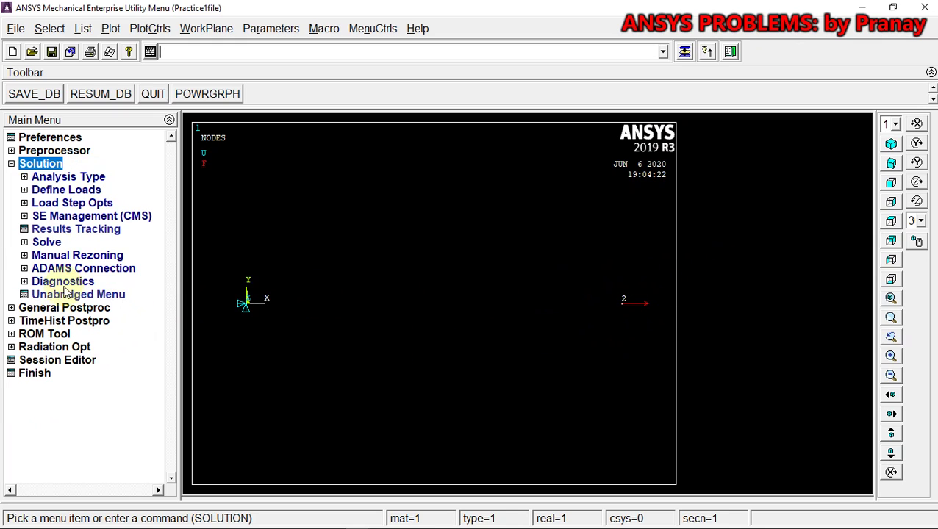
left_click(53, 246)
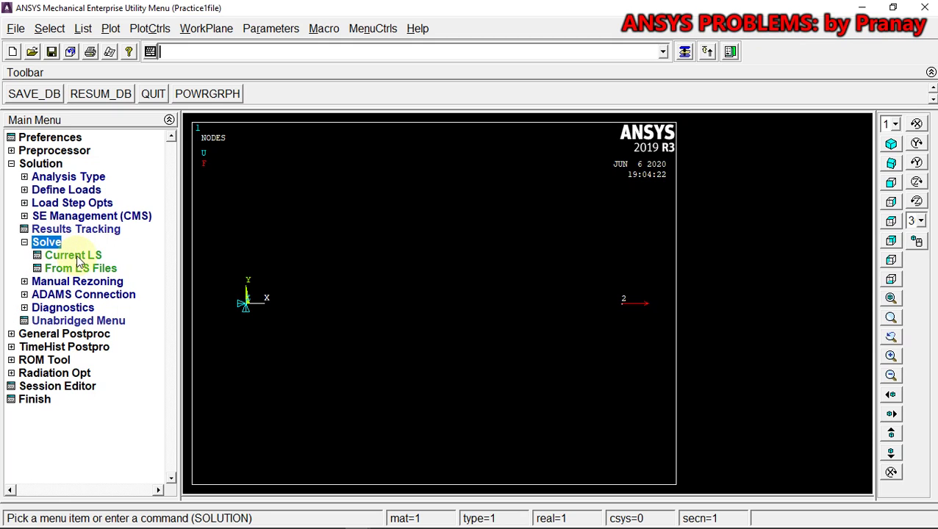
left_click(78, 257)
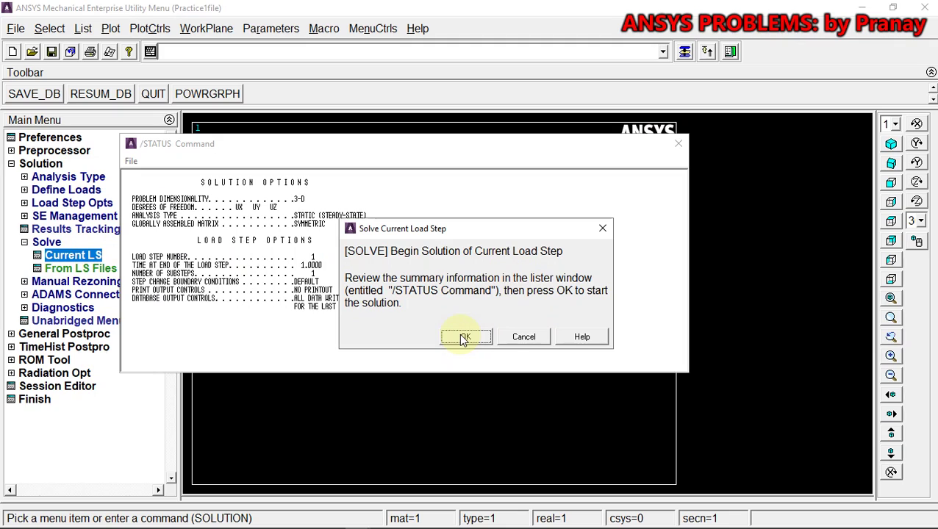
left_click(465, 338)
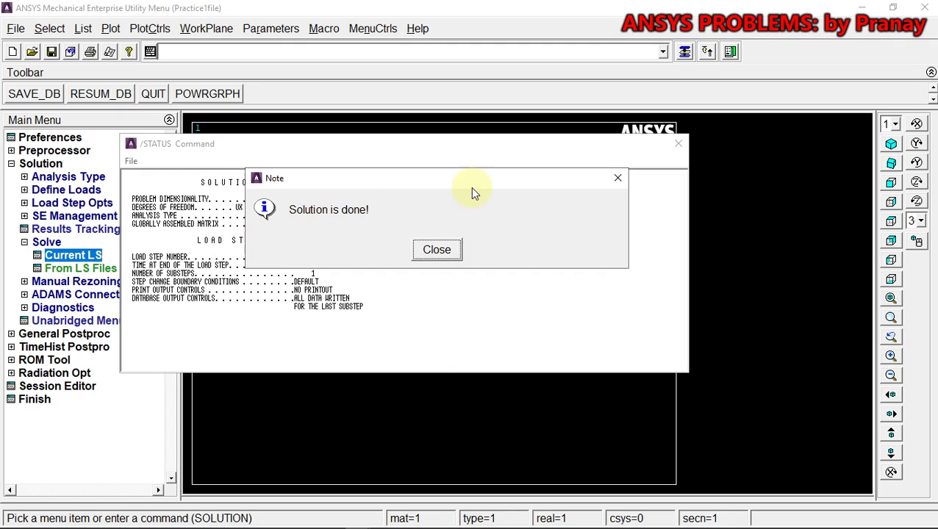
left_click(441, 249)
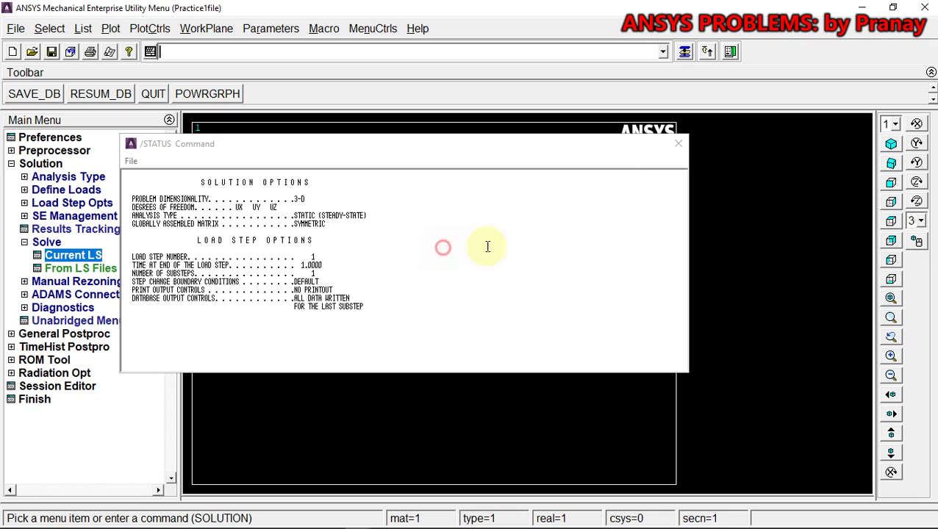
left_click(677, 143)
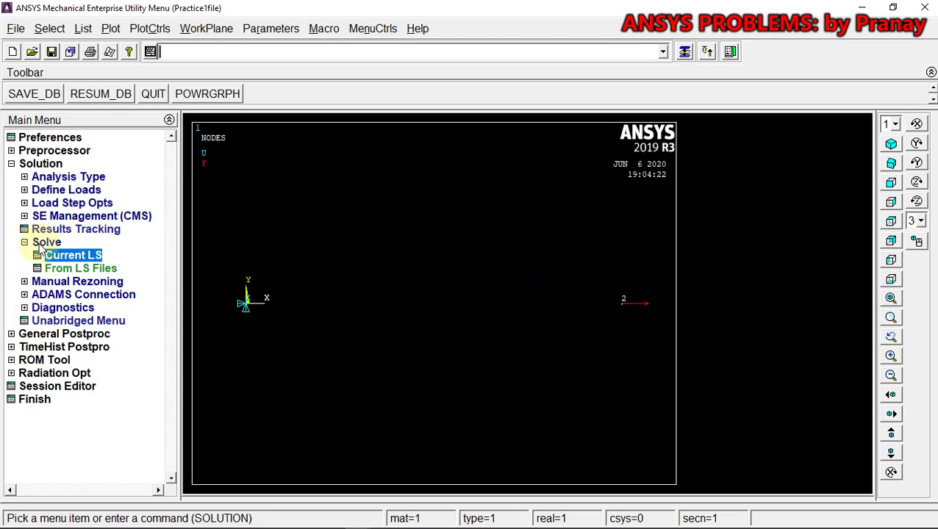
left_click(11, 164)
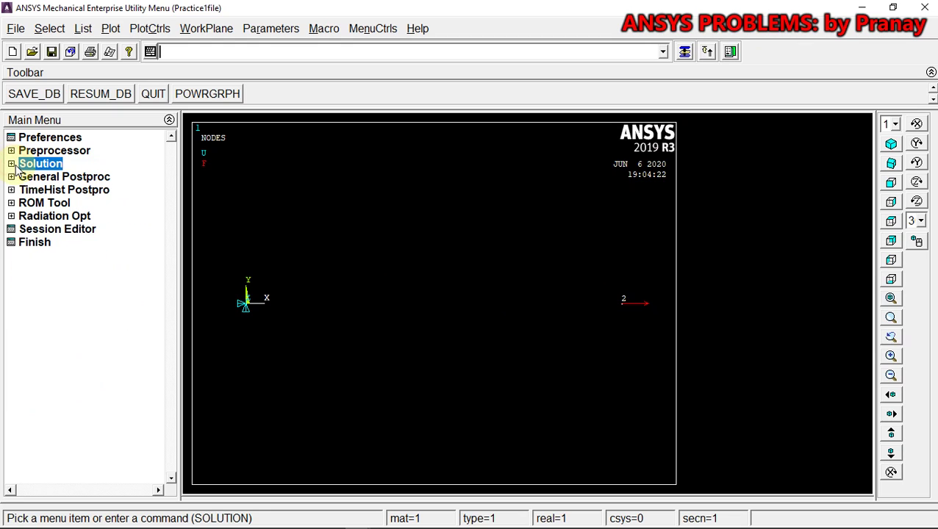
- Define an element table item by sequence number as LS, 1 in the general postprocessor and close the table definitions
left_click(11, 178)
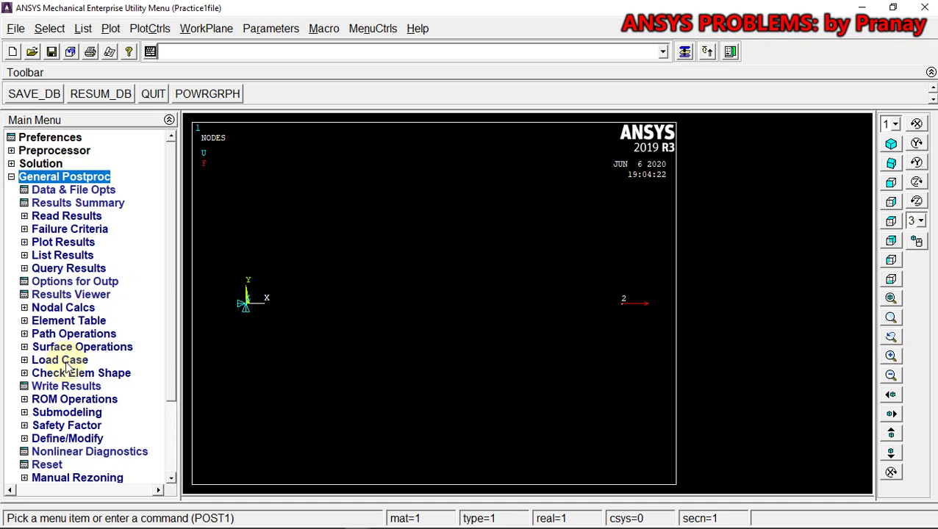
left_click(74, 322)
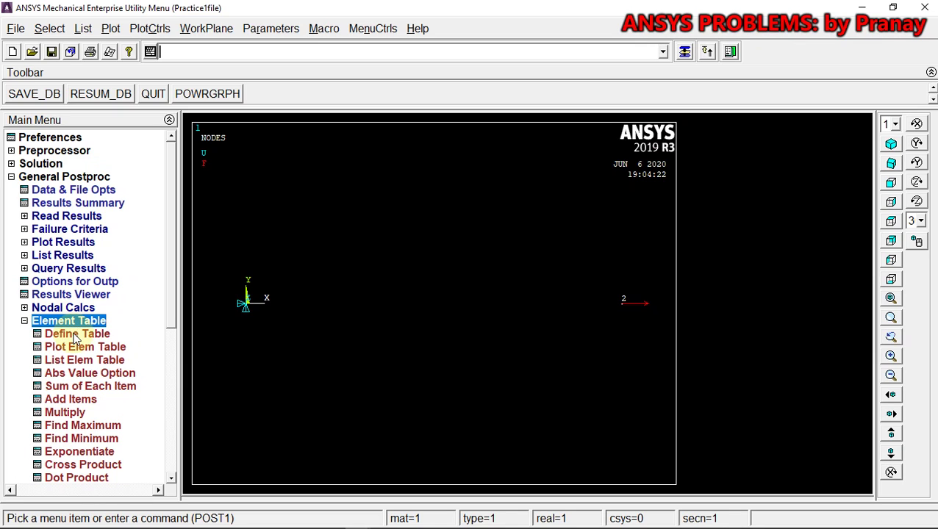
left_click(75, 335)
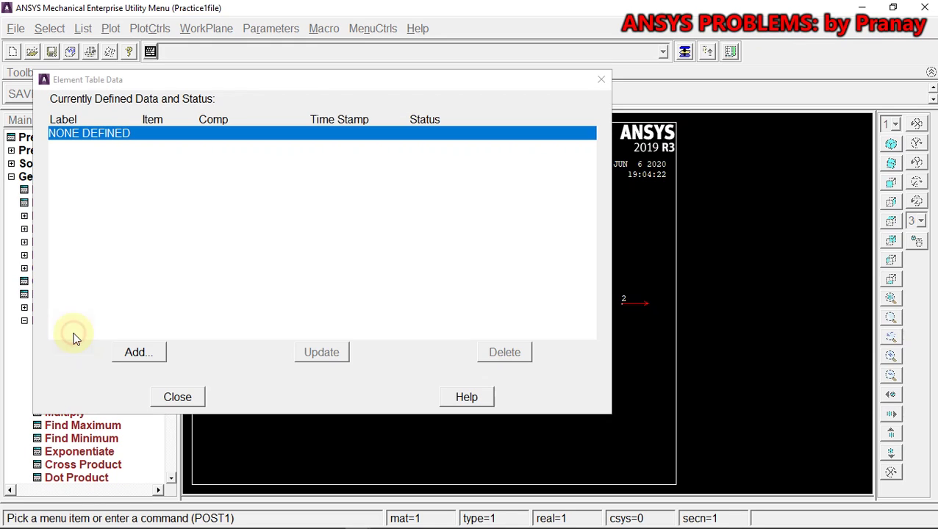
left_click(137, 353)
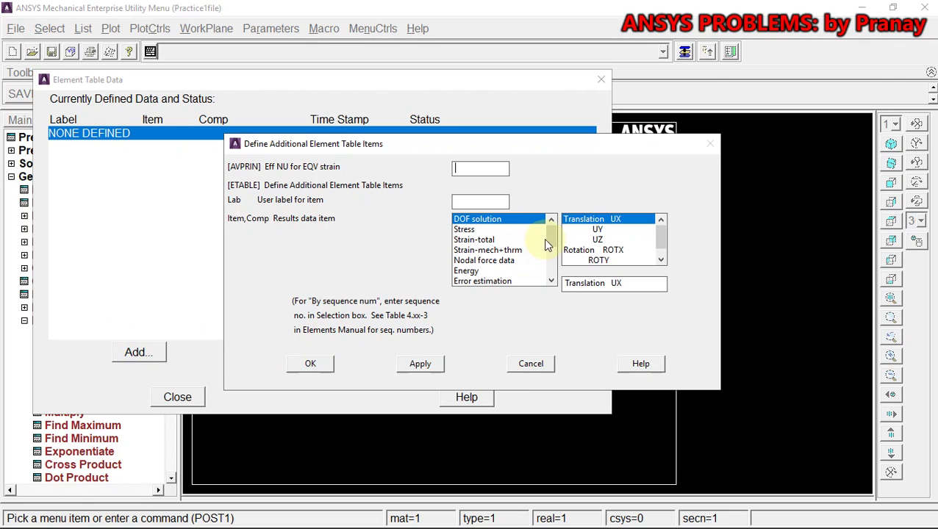
left_click_drag(549, 237, 551, 272)
left_click(497, 283)
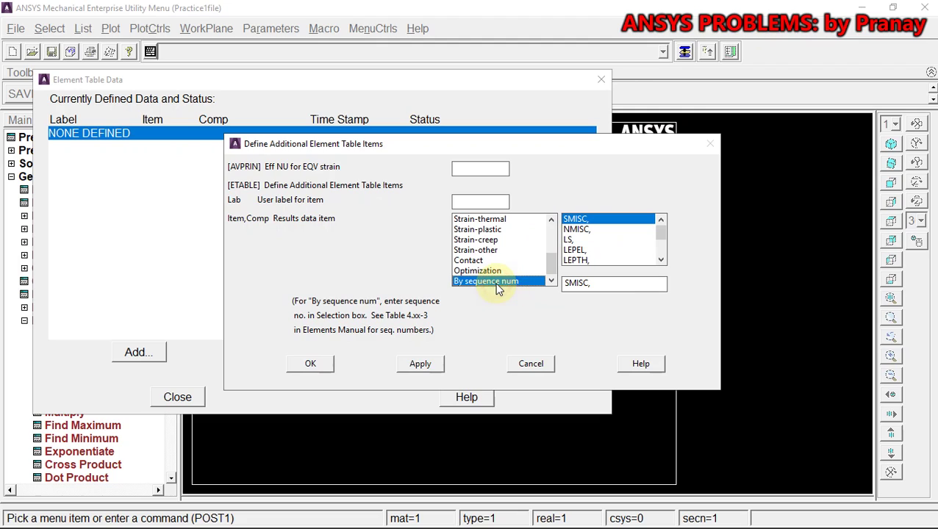
left_click(577, 239)
left_click(595, 283)
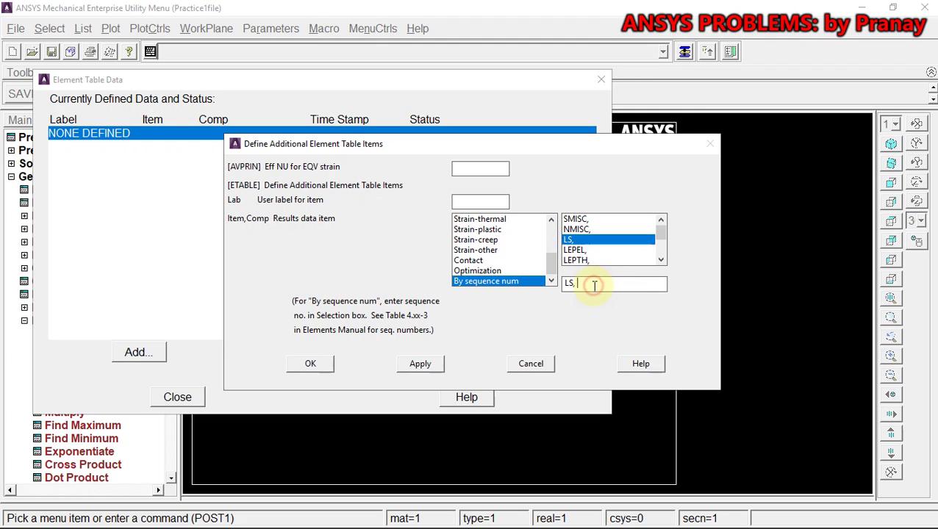
type("1")
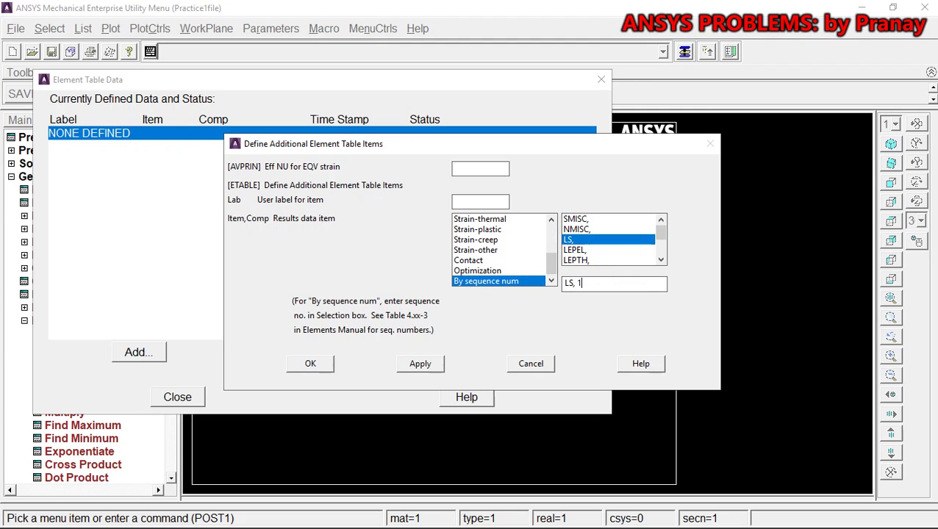
left_click(327, 363)
left_click(177, 397)
left_click(25, 322)
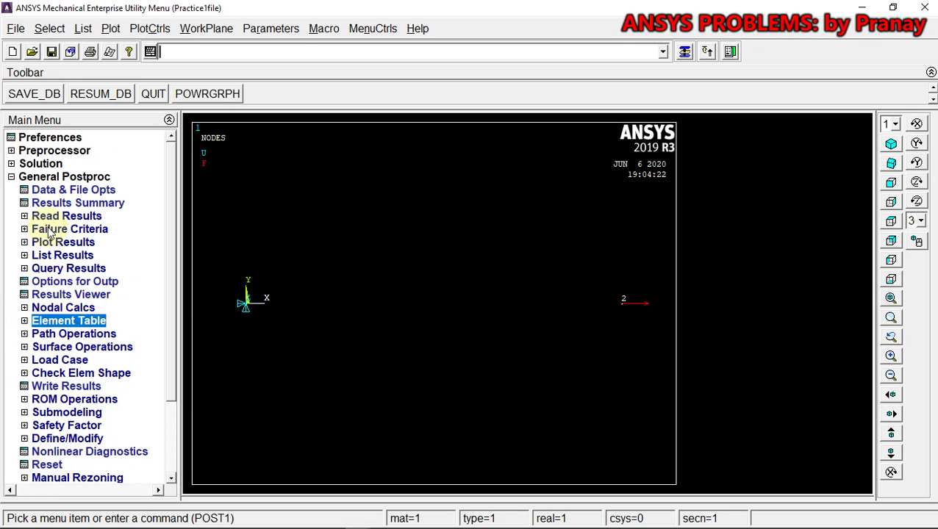
- Plot the contour of element table item LS1 without averaging at common nodes
left_click(64, 243)
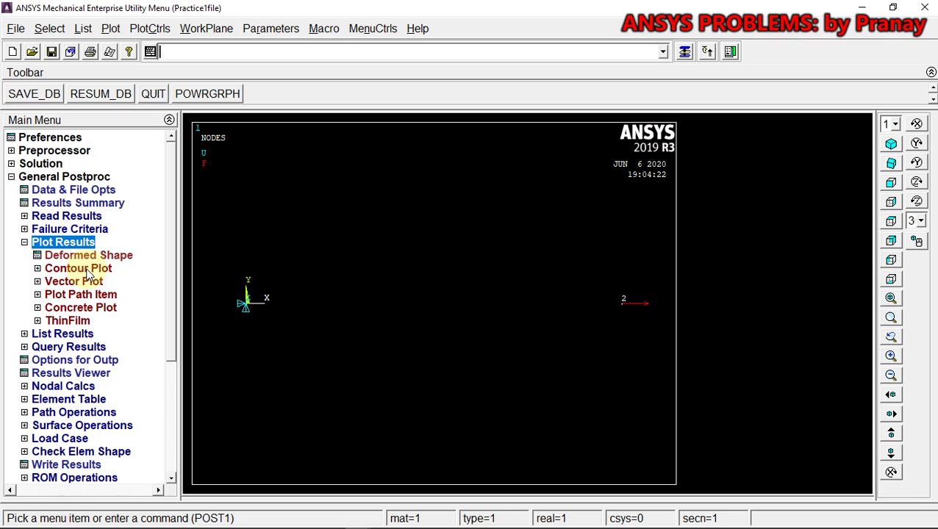
left_click(79, 269)
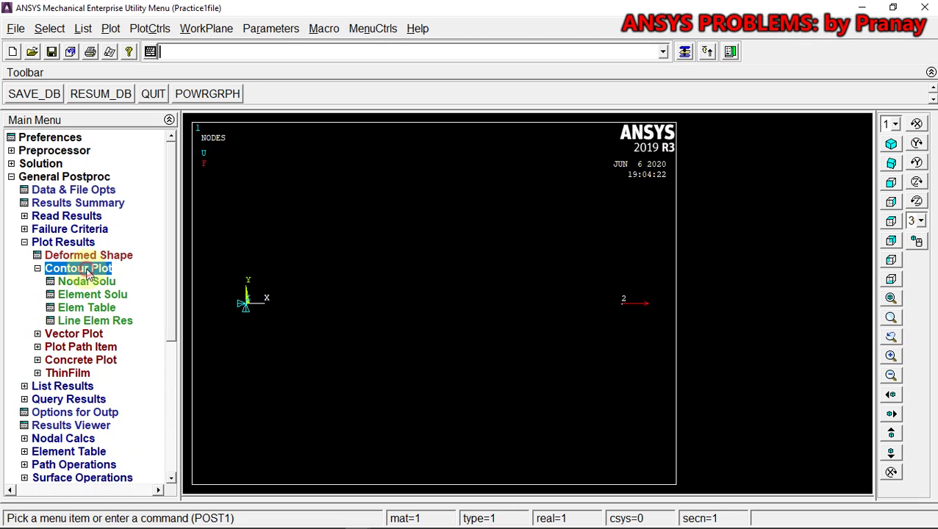
left_click(86, 309)
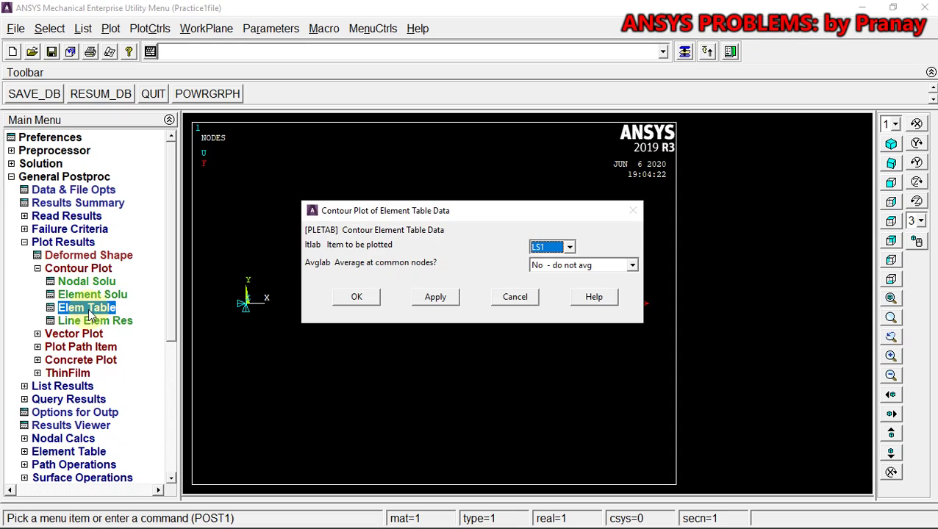
left_click(360, 297)
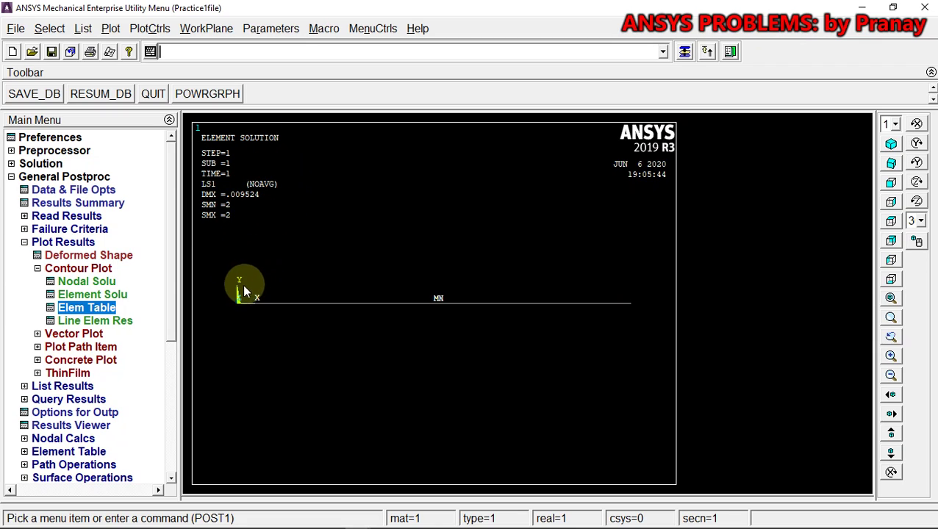
left_click(37, 269)
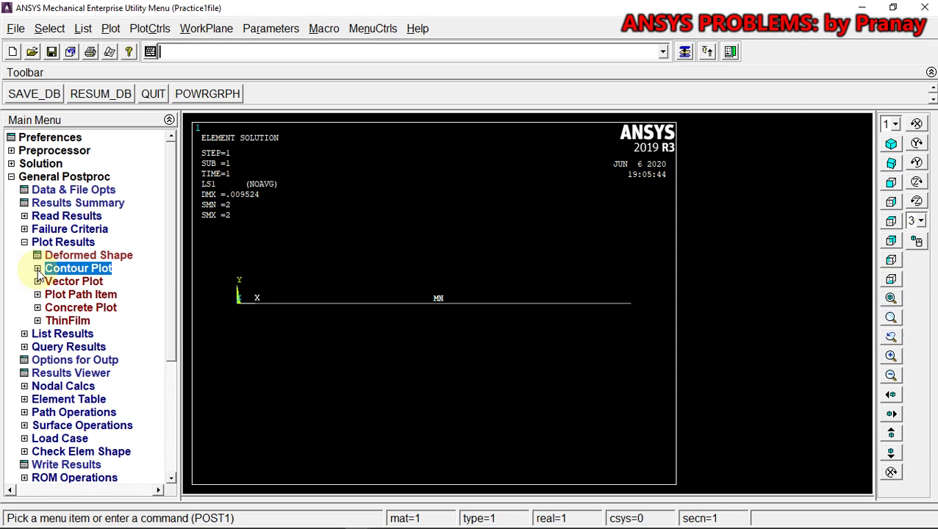
left_click(25, 243)
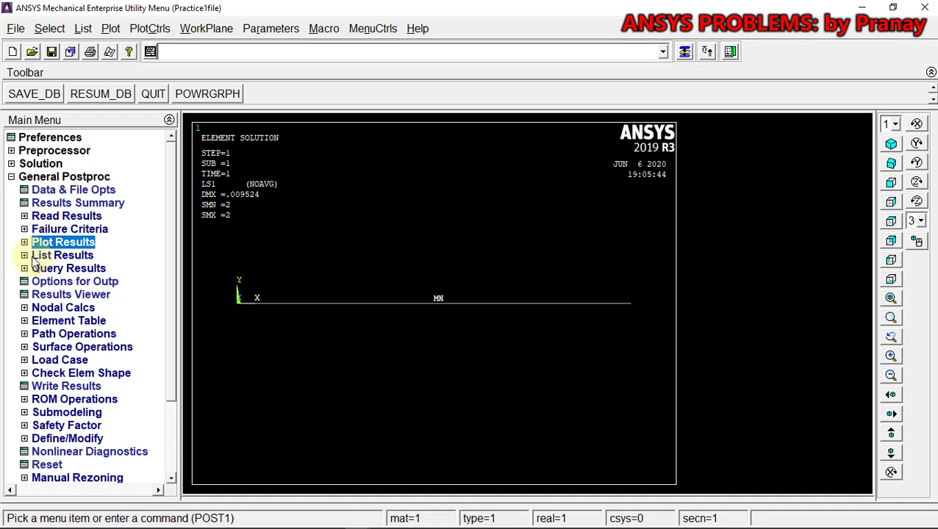
- List the reaction solution for all items and reposition the listing window to compare it with the plot
left_click(32, 258)
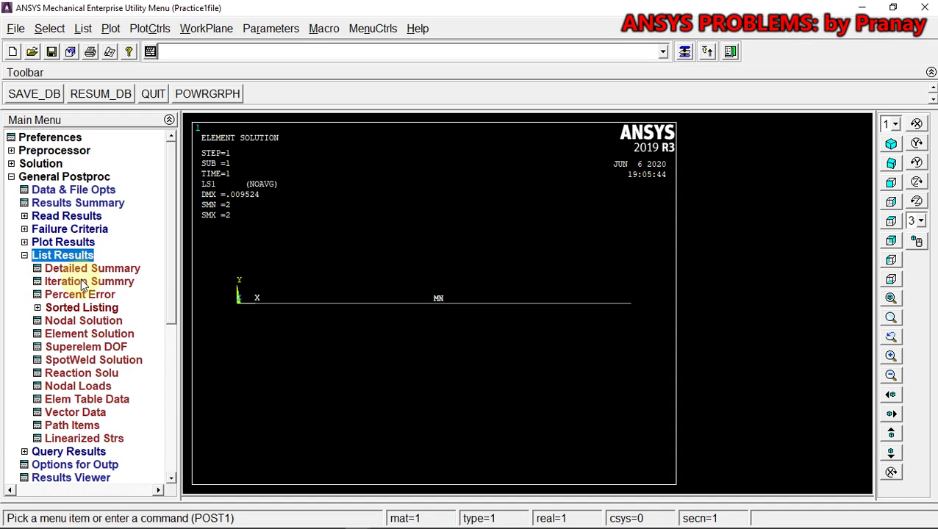
left_click(79, 374)
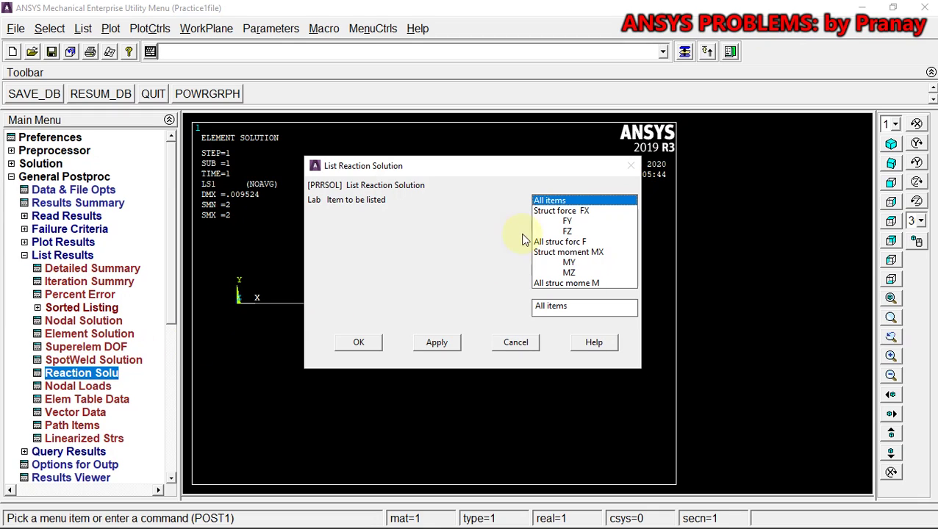
left_click(356, 342)
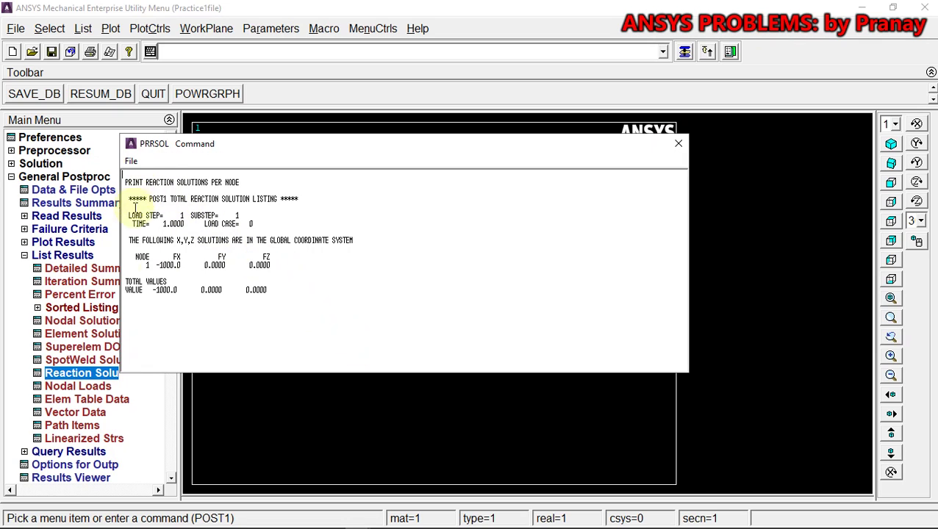
left_click_drag(372, 148, 596, 33)
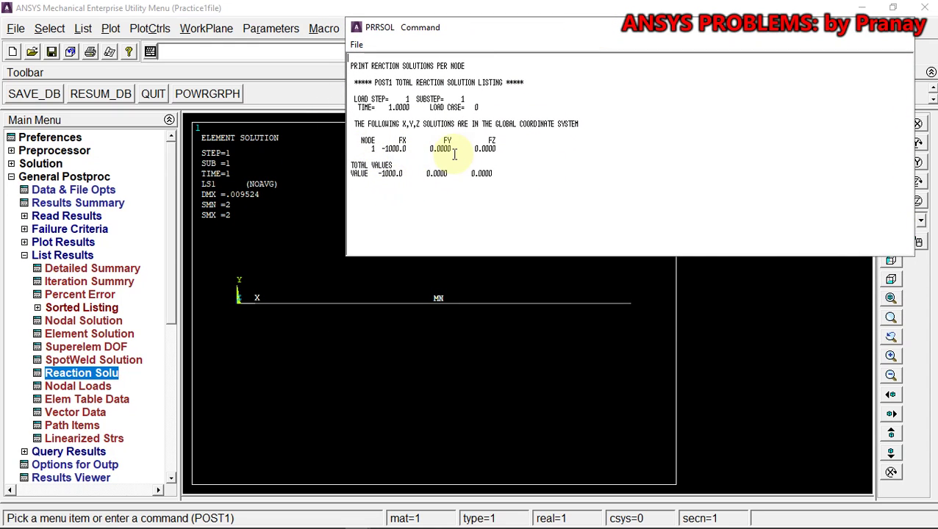
left_click_drag(533, 32, 483, 165)
- Start saving the reaction listing to a file and browse to the ANSYS folder inside Study Manipal on drive D
left_click(306, 174)
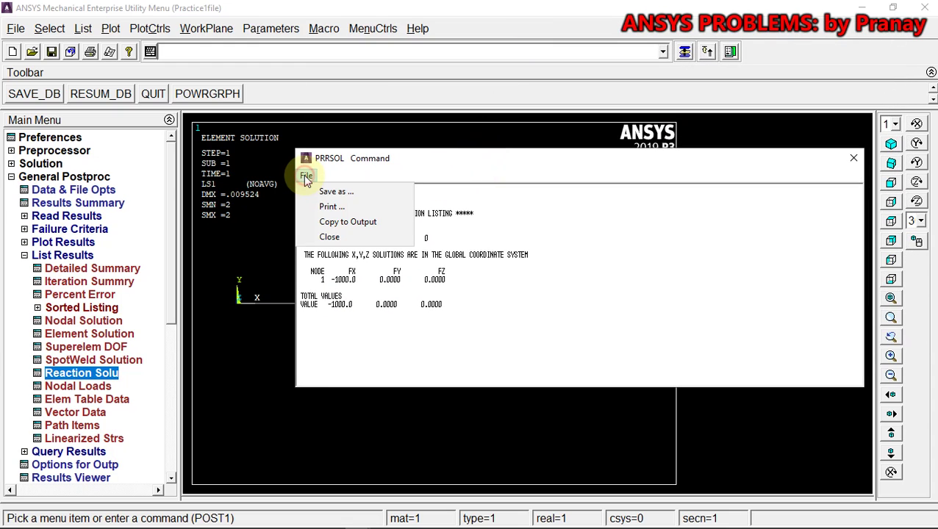
left_click(367, 193)
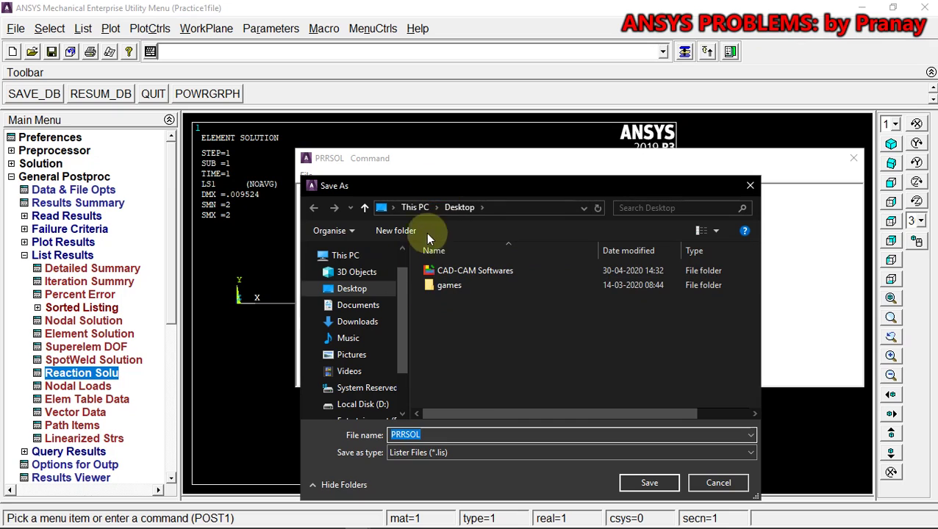
left_click(376, 405)
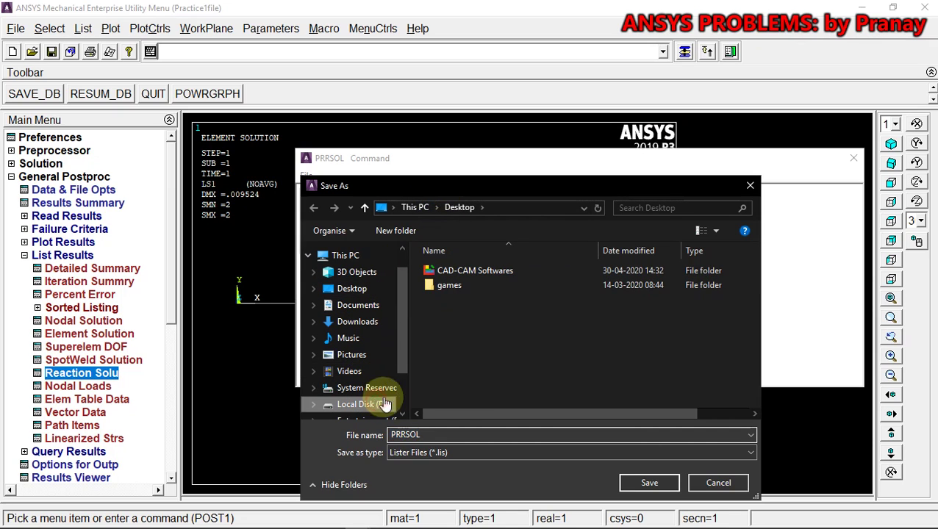
scroll(757, 303, "down", 3)
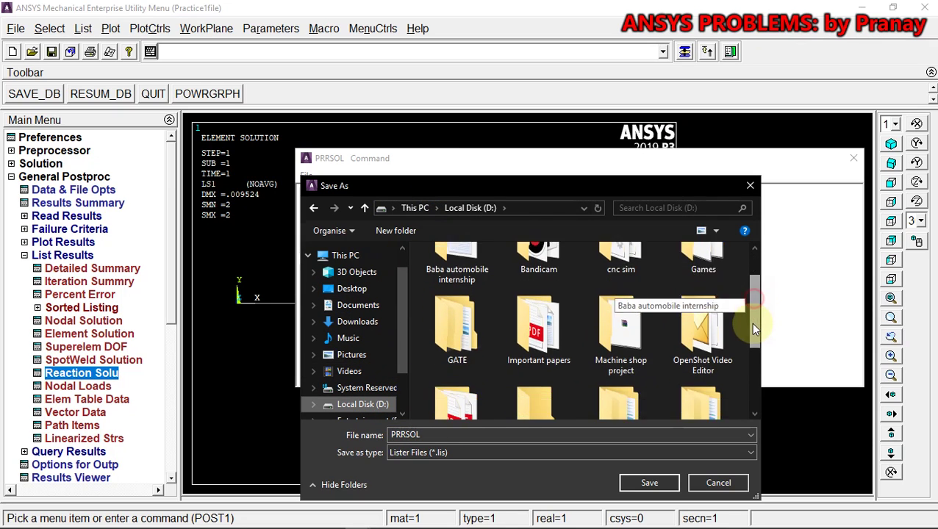
scroll(482, 345, "down", 2)
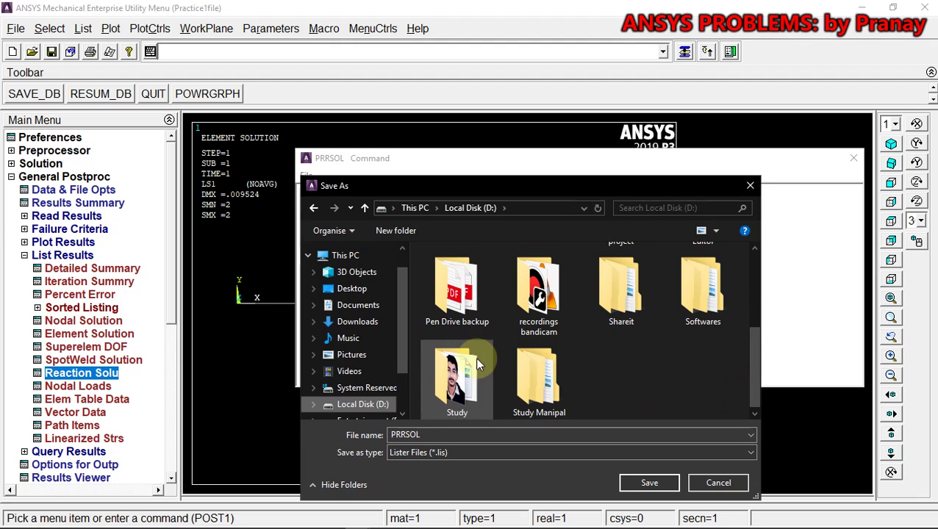
double_click(533, 367)
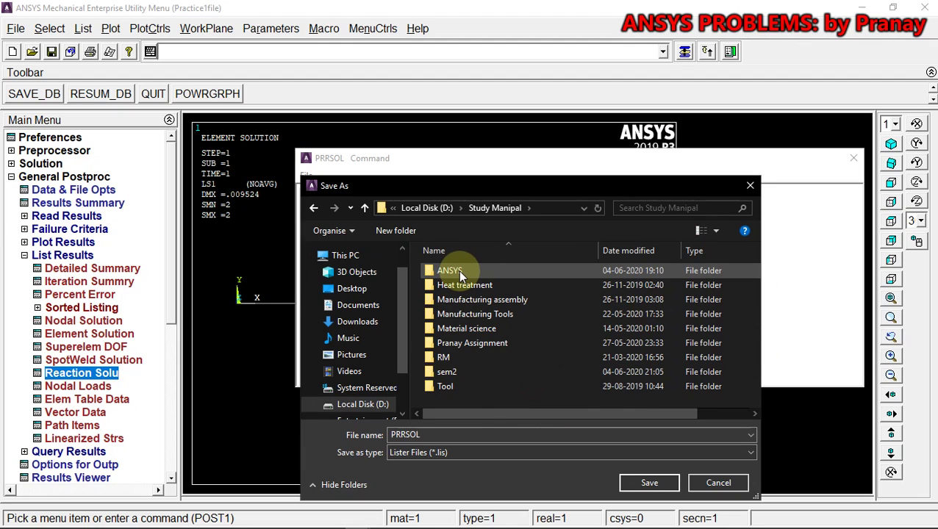
double_click(458, 270)
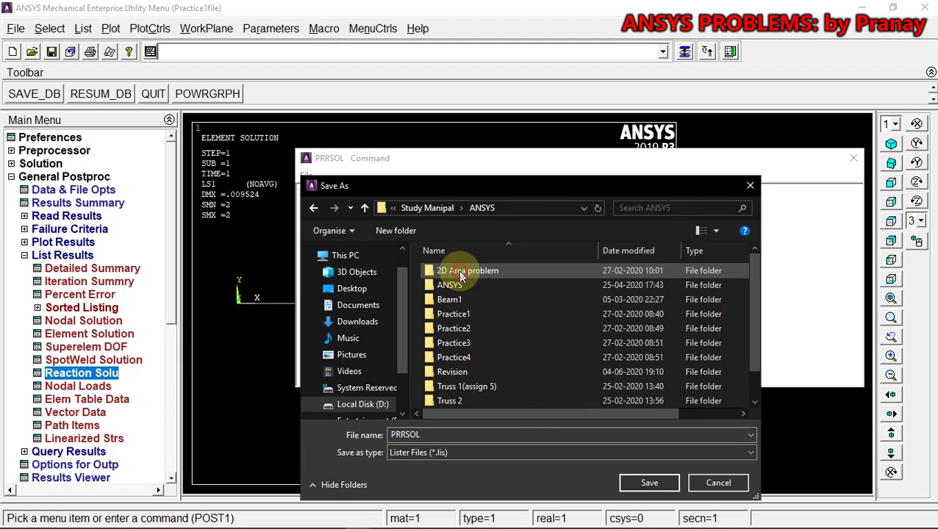
- Create a folder named NEW with a subfolder named Practice 1 and open the subfolder as the save location
left_click(410, 235)
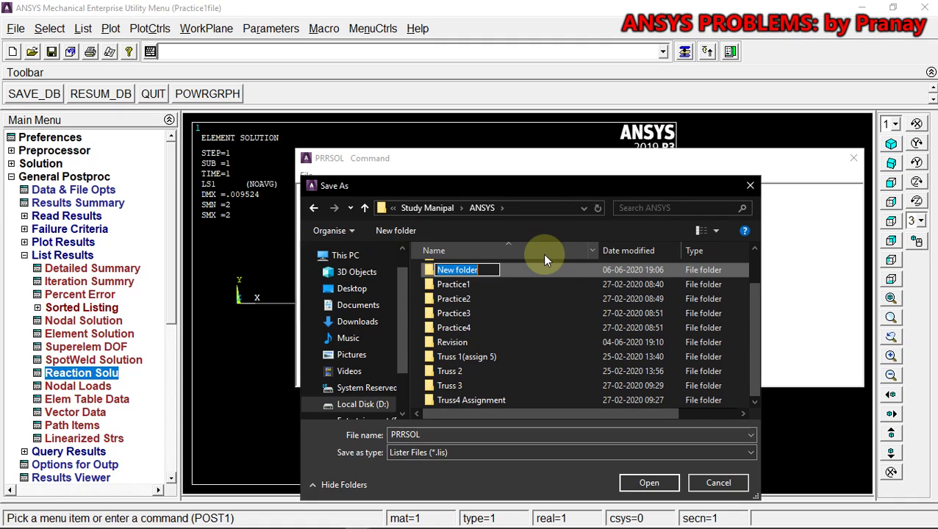
type("NEW")
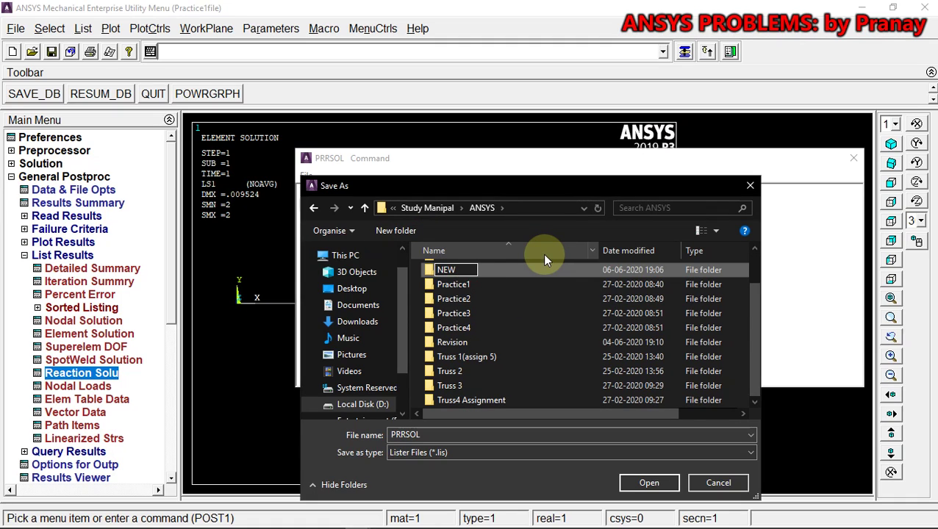
key("Return")
key("Return")
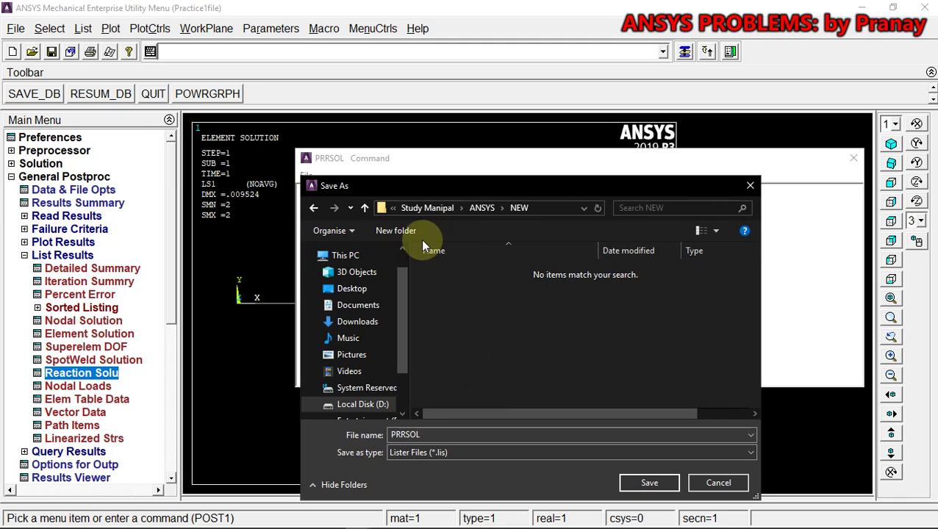
left_click(401, 238)
type("Pr")
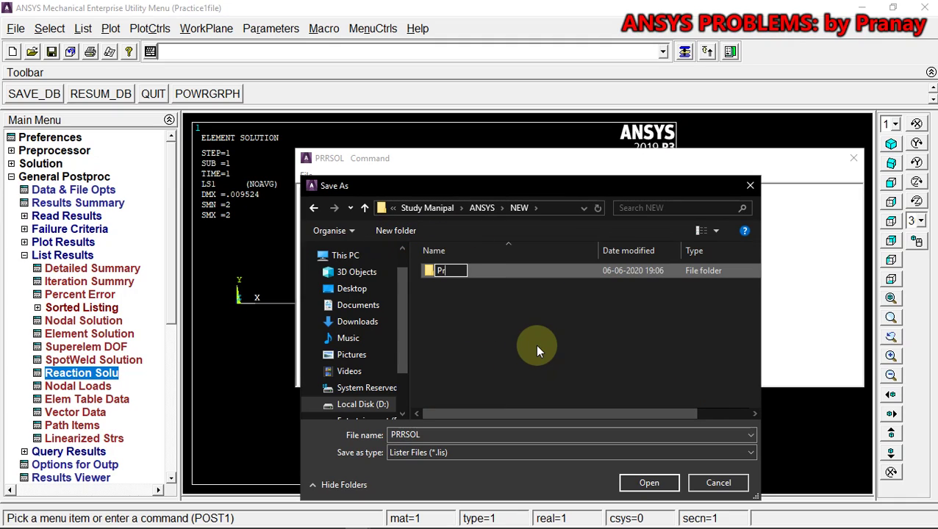
type("actice 1")
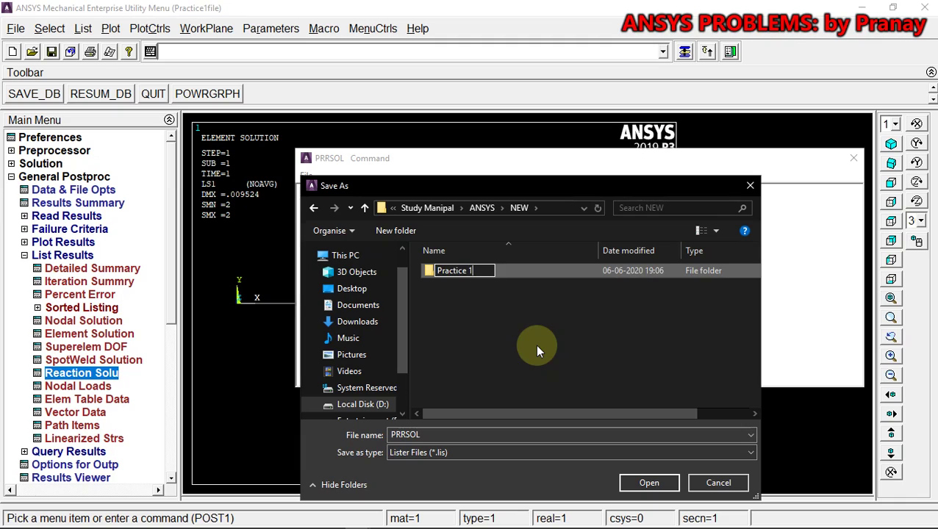
key("Return")
key("Return")
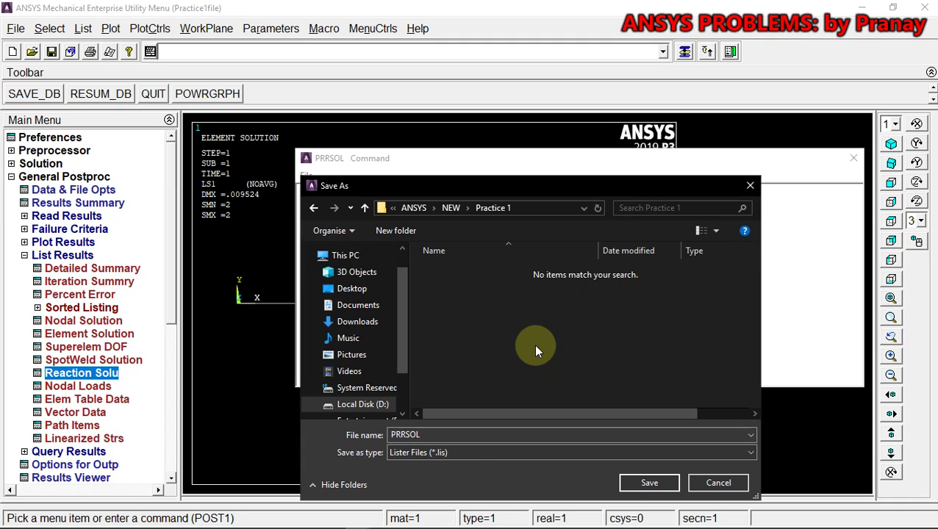
- Save the reaction listing as the lister file "PRRSOL practice 1" in the Practice 1 folder
left_click(449, 434)
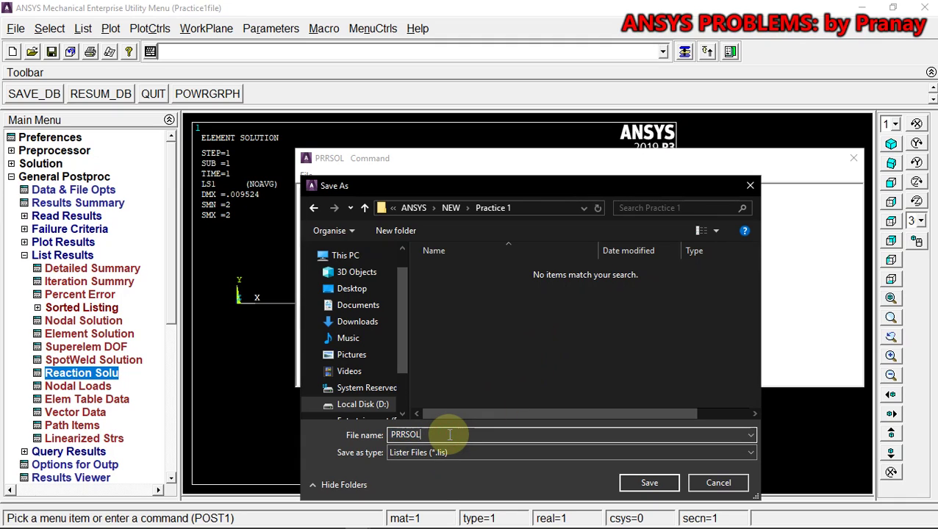
type("practice")
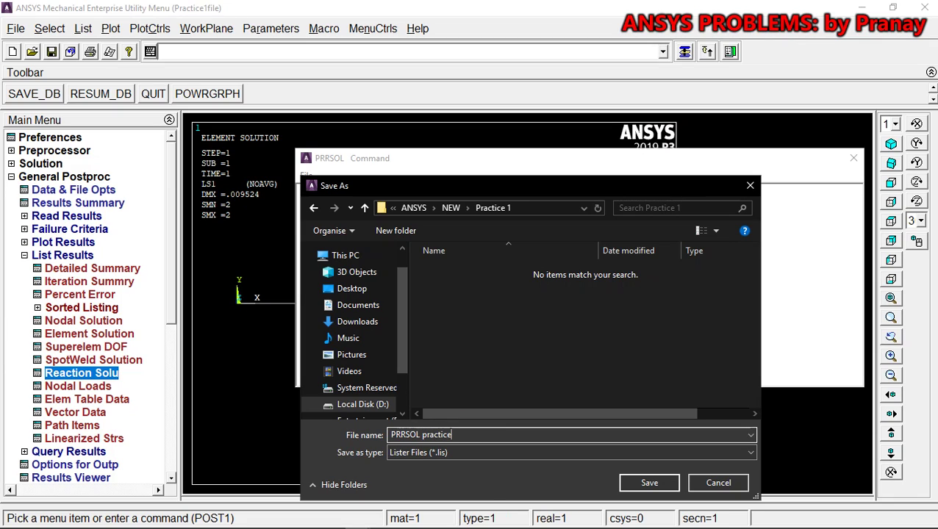
type(" 1")
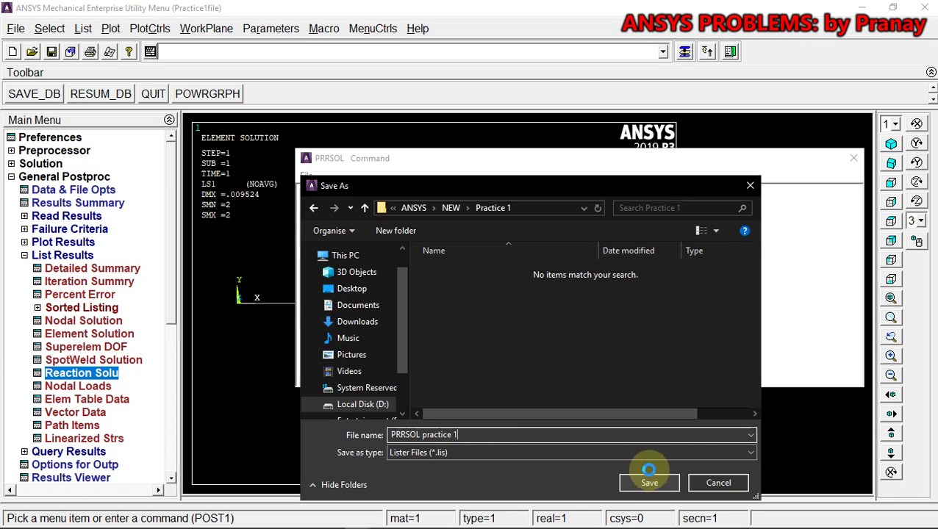
left_click(648, 448)
left_click(644, 461)
left_click(649, 483)
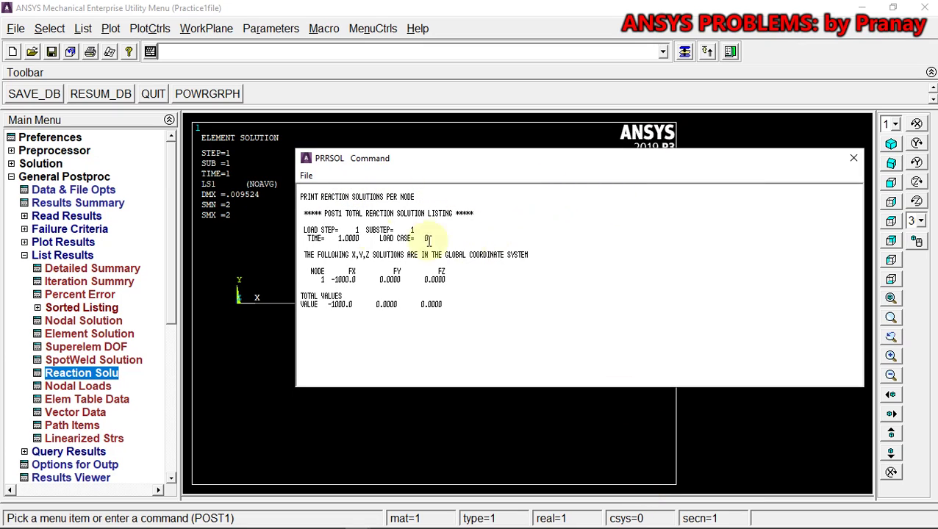
- Close the reaction solution listing and collapse the List Results branch
left_click(852, 158)
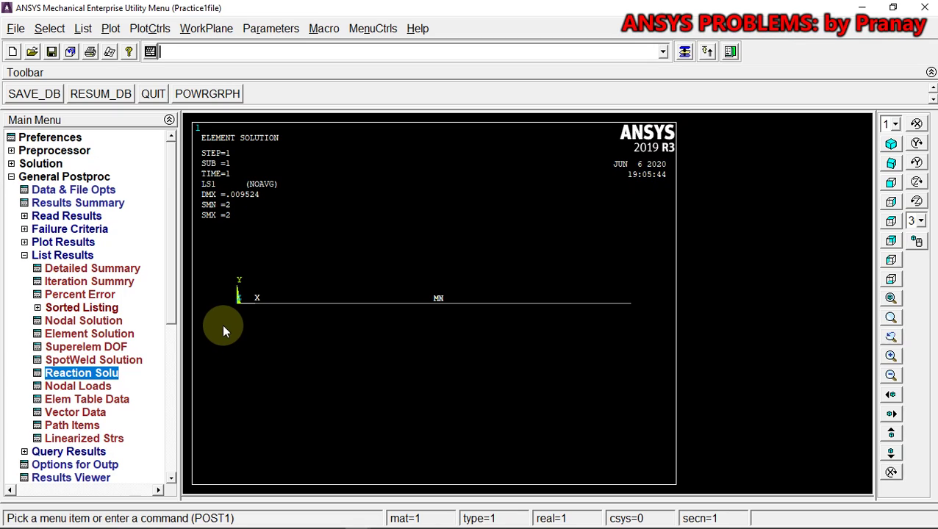
left_click(24, 256)
left_click(24, 256)
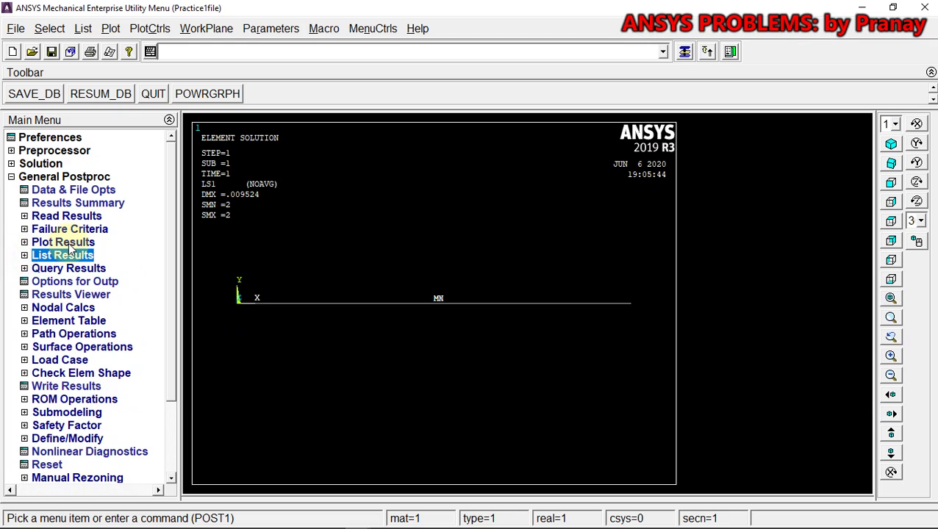
- Plot the nodal solution contour of the X-component of displacement, showing the deformed shape with undeformed model
left_click(71, 245)
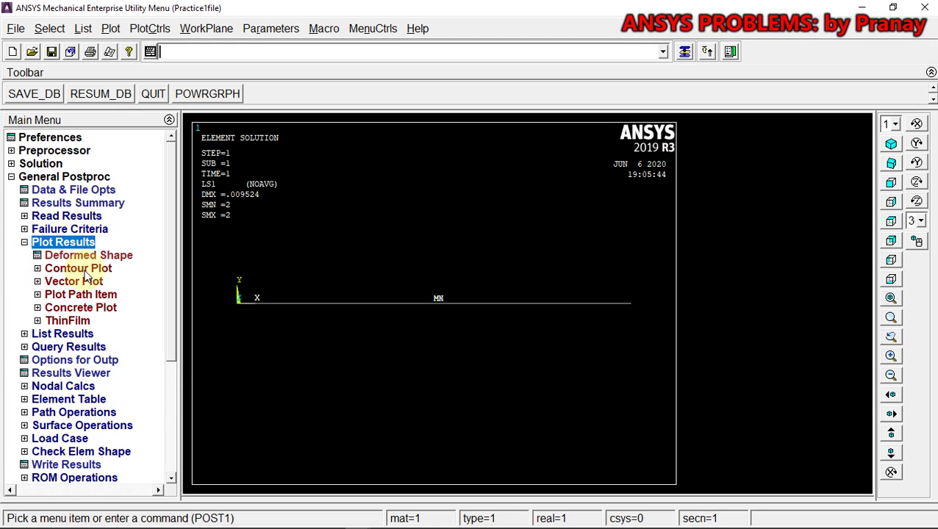
left_click(85, 271)
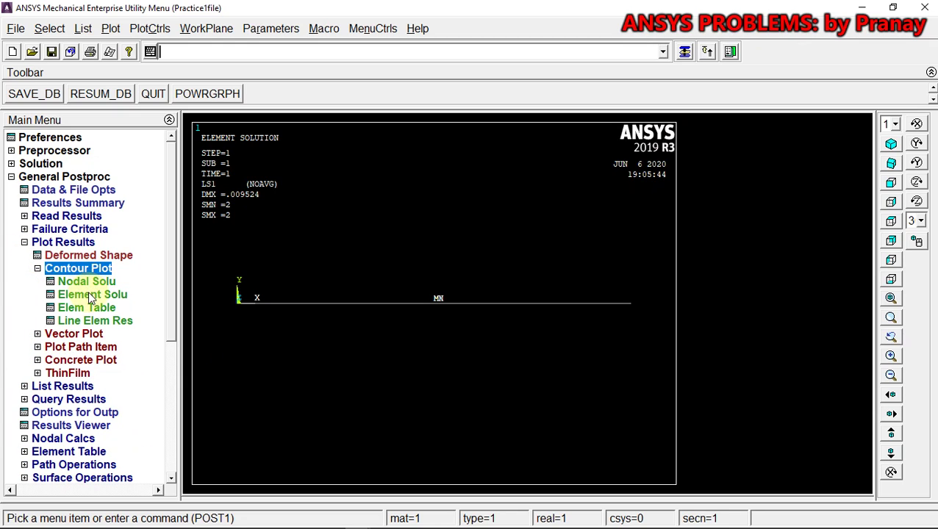
left_click(83, 281)
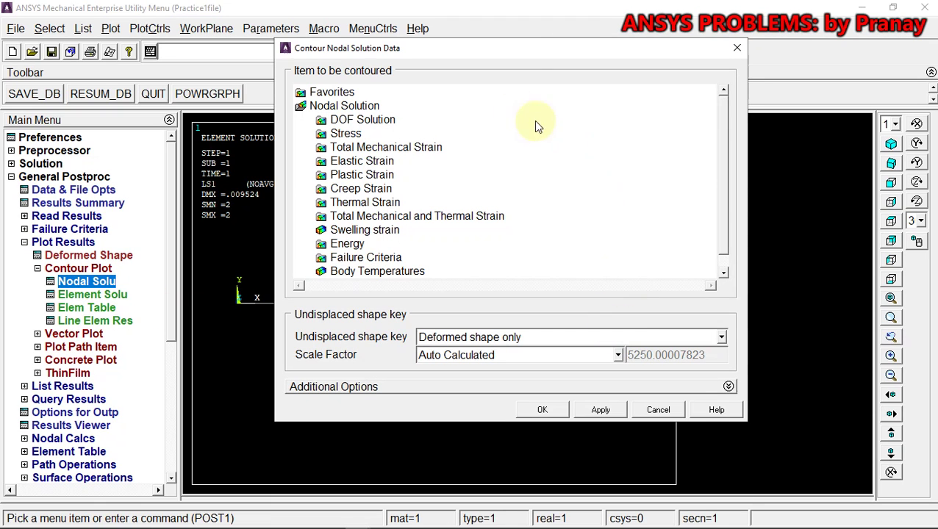
mouse_move(544, 45)
left_mouse_down()
mouse_move(791, 53)
mouse_move(834, 127)
mouse_move(268, 54)
mouse_move(605, 78)
left_mouse_up()
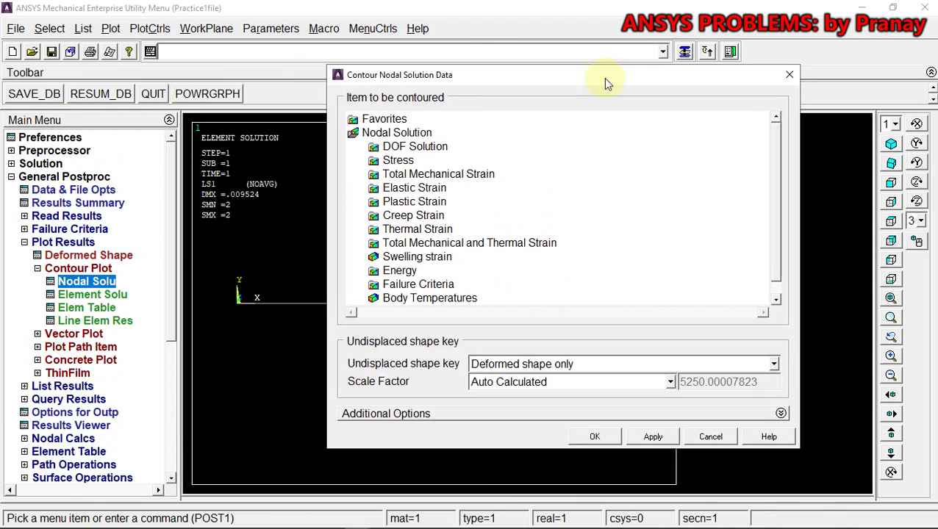
double_click(413, 147)
left_click(448, 161)
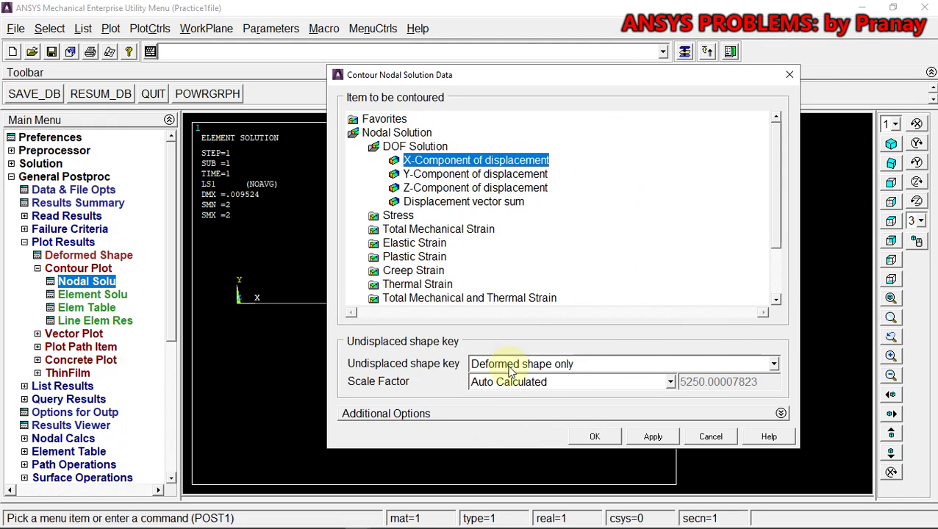
left_click(774, 364)
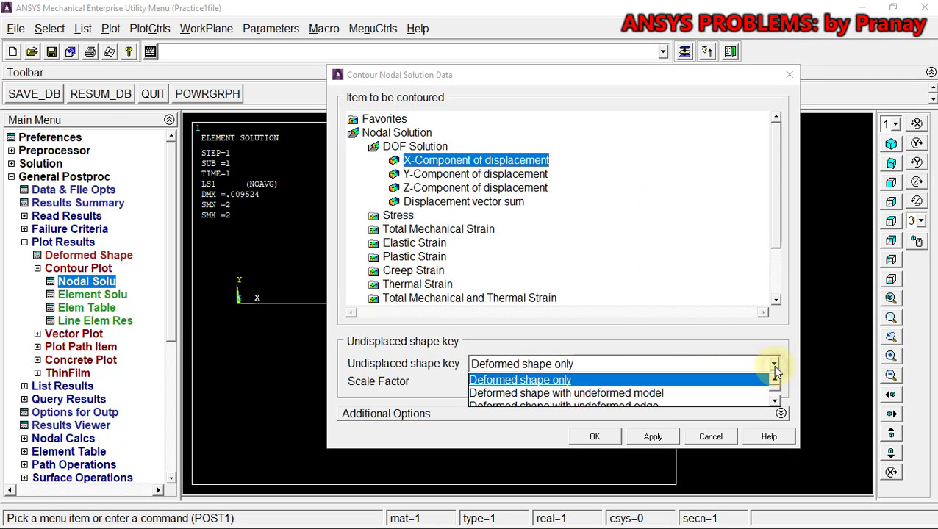
scroll(689, 395, "down", 1)
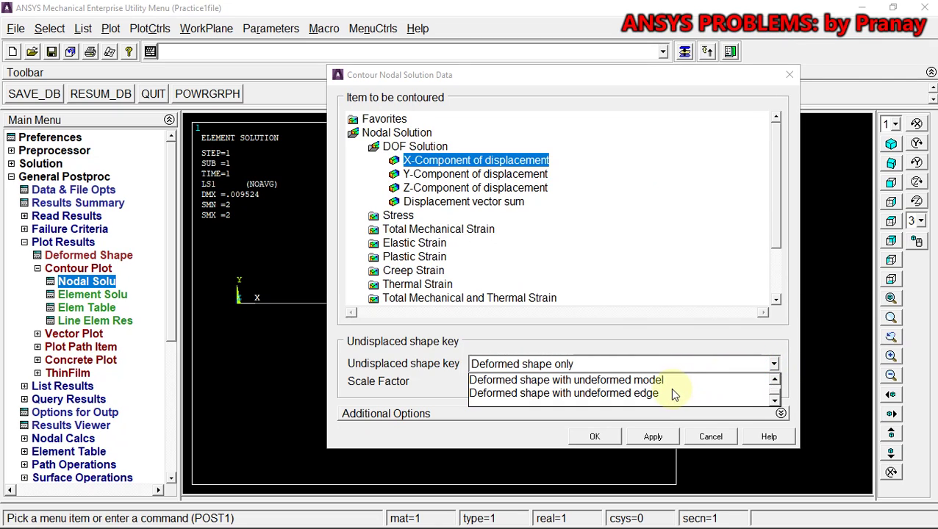
left_click(634, 381)
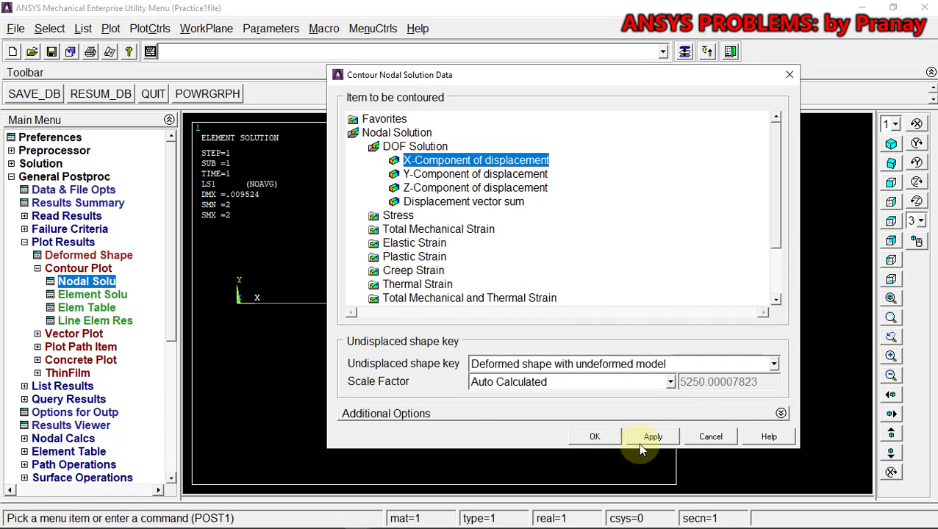
left_click(597, 436)
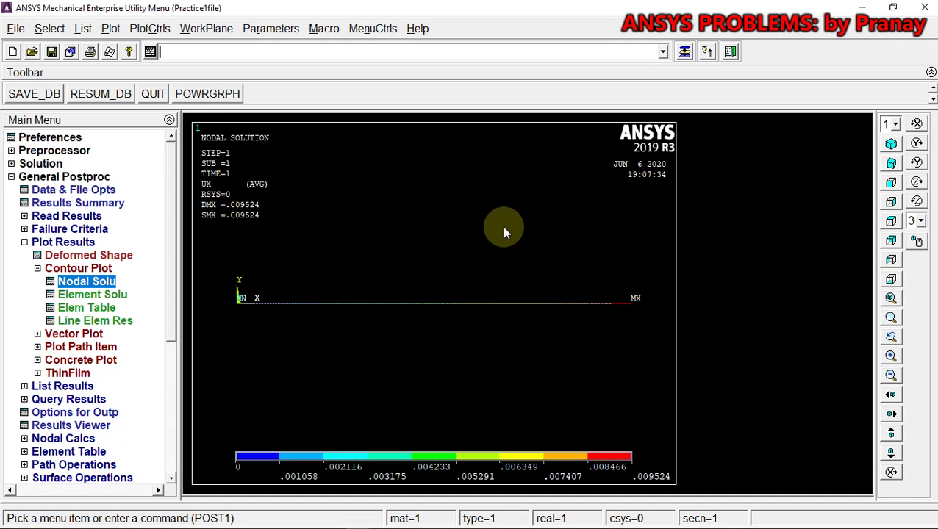
left_click(151, 31)
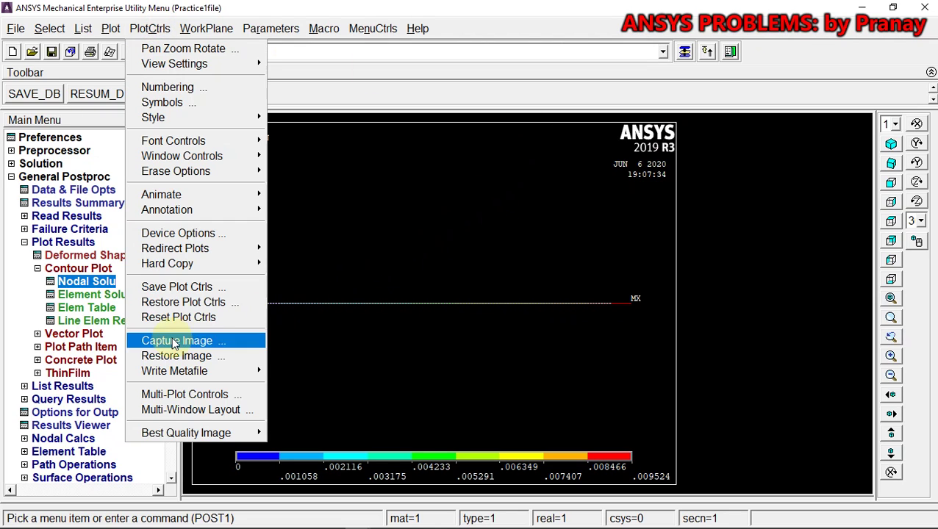
left_click(478, 210)
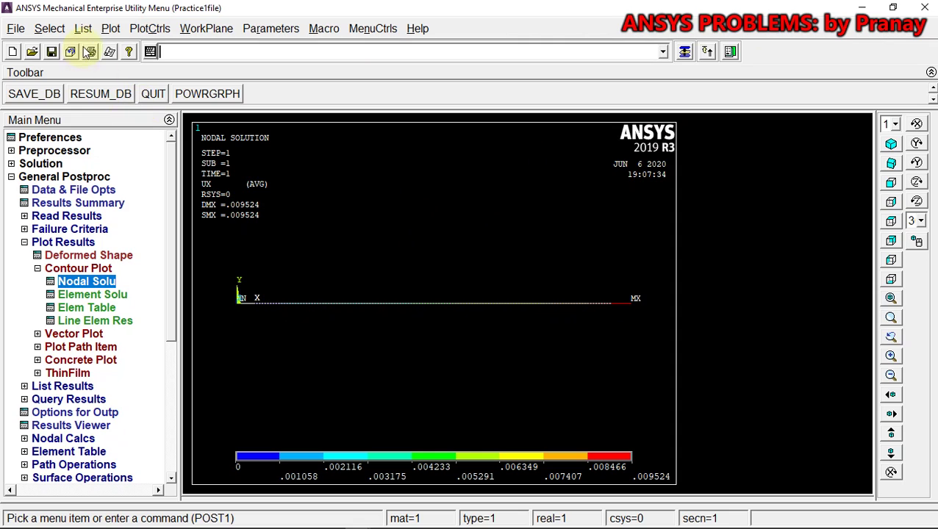
left_click(163, 29)
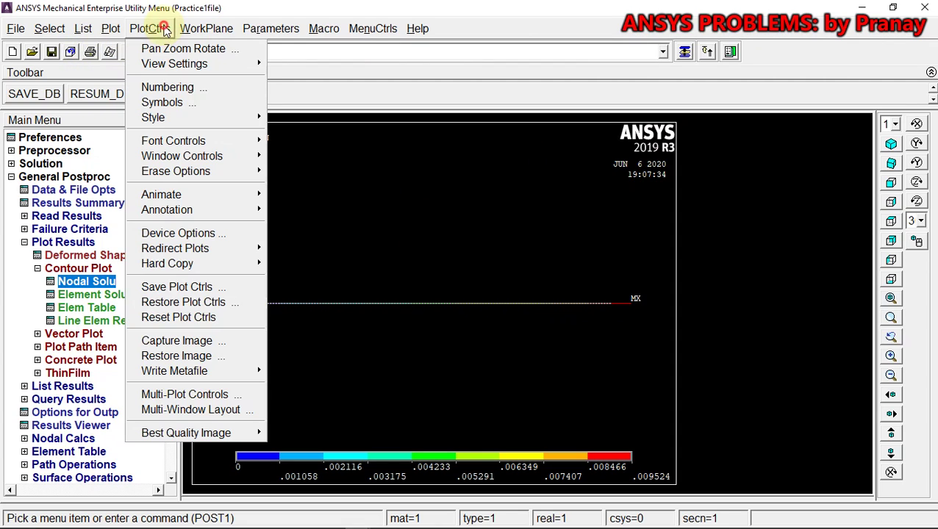
left_click(89, 63)
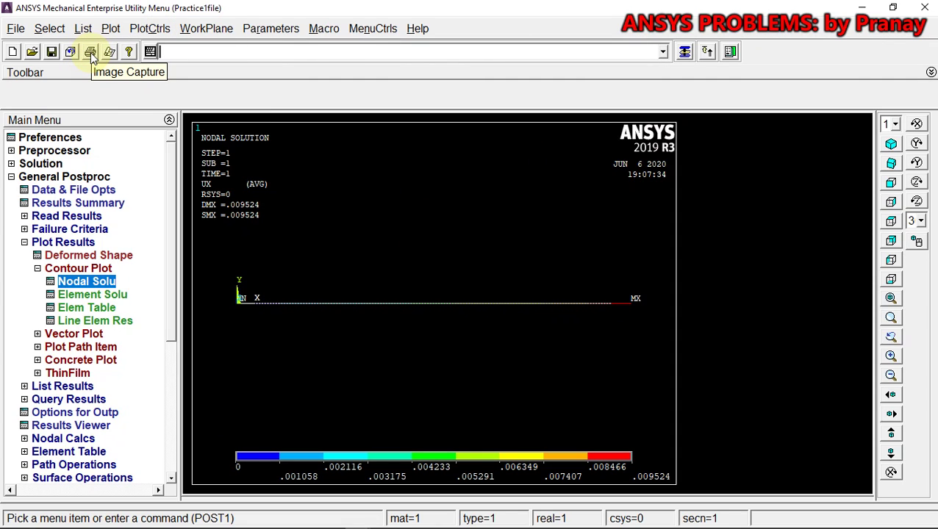
- Capture the displacement contour plot to the PDFCreator printer as one color copy in landscape orientation
left_click(90, 53)
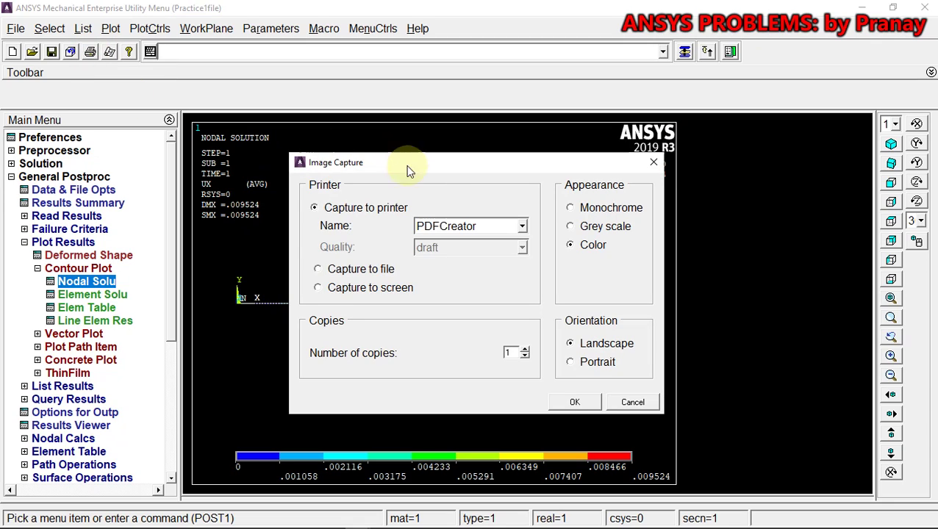
left_click(520, 228)
left_click(520, 227)
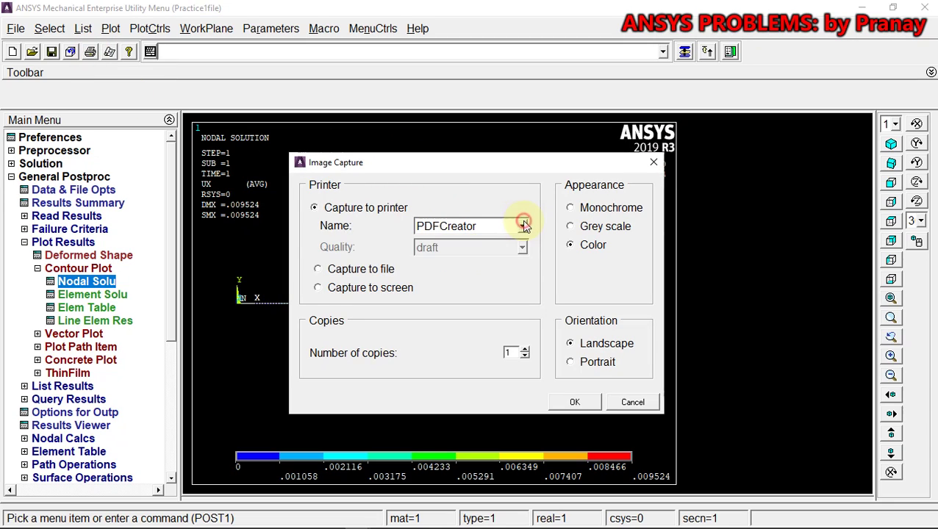
left_click(318, 270)
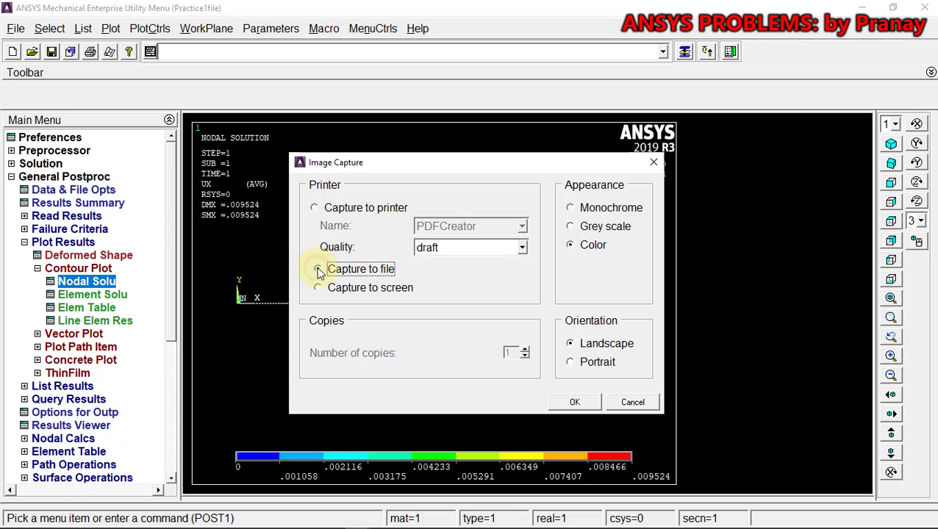
left_click(318, 288)
left_click(318, 269)
left_click(315, 209)
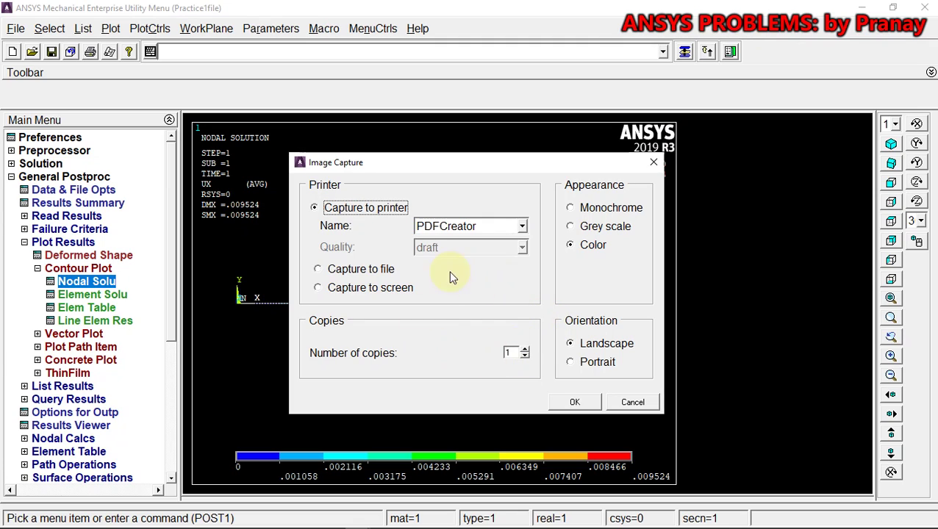
left_click(576, 402)
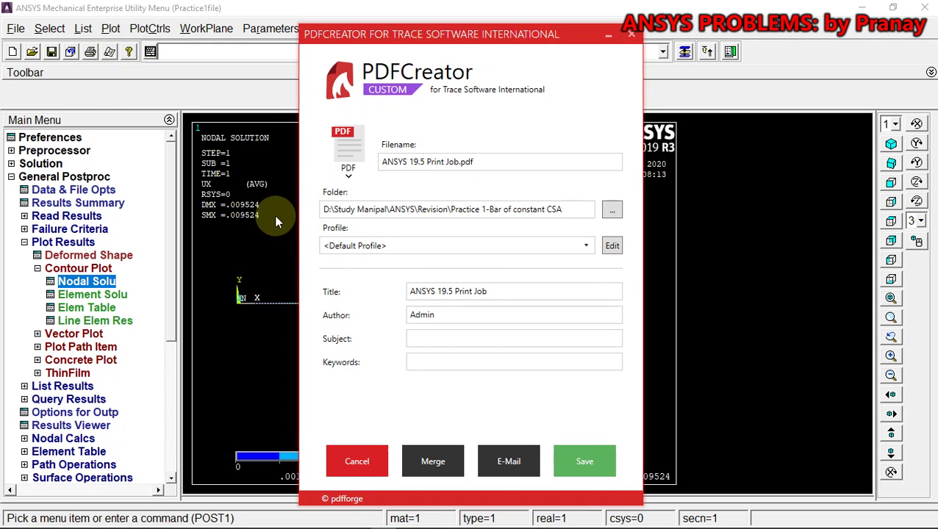
- Browse to the Practice 1 folder under Study Manipal, ANSYS, NEW on drive D as the PDF destination
left_click(610, 209)
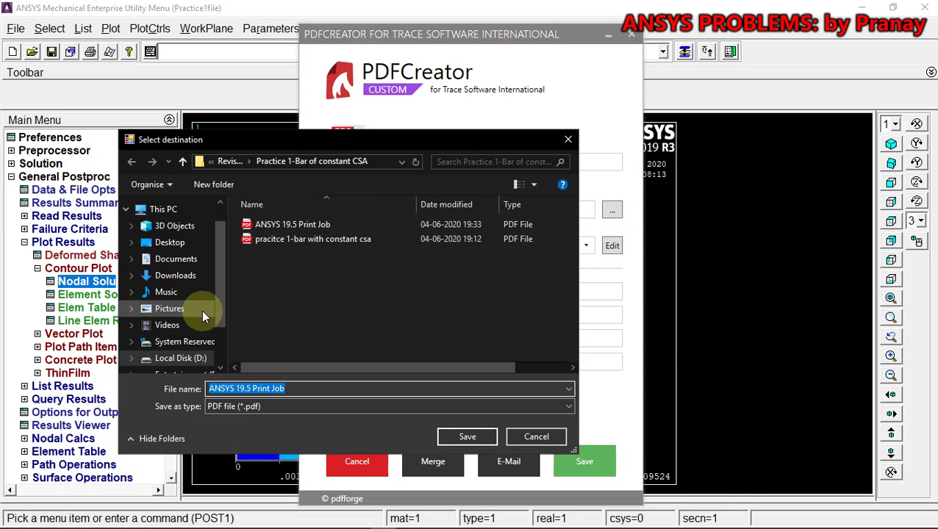
left_click(184, 358)
scroll(513, 327, "down", 5)
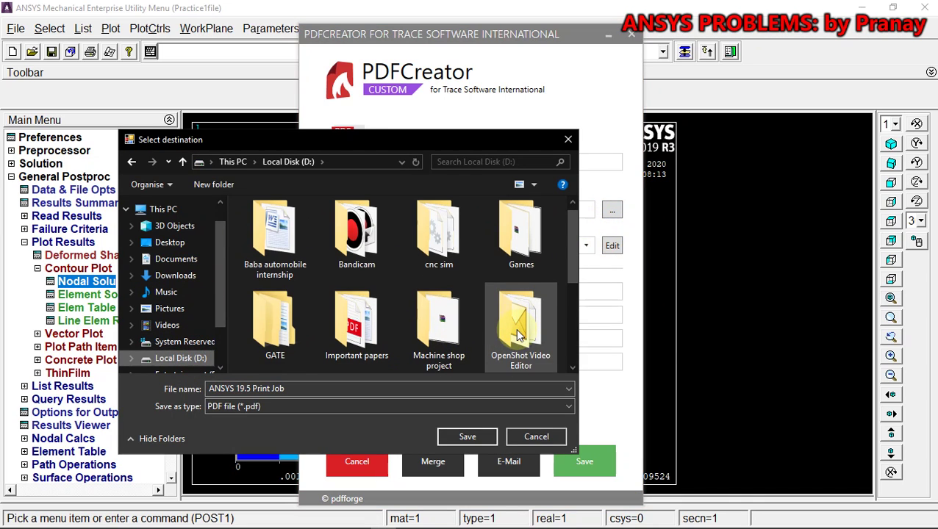
double_click(334, 324)
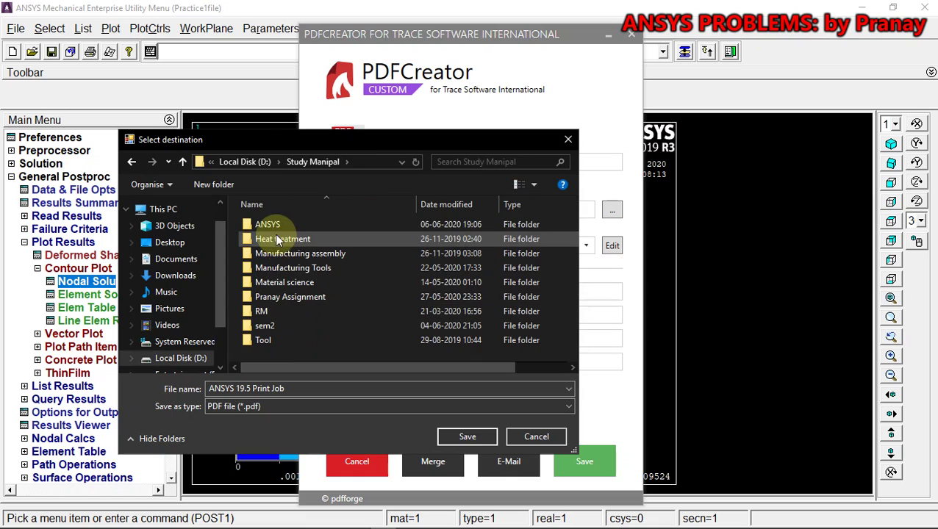
double_click(266, 222)
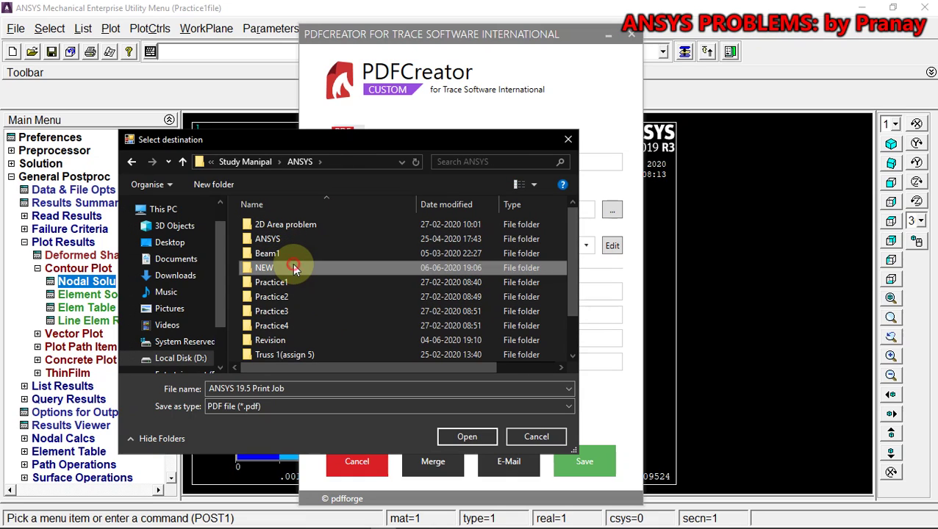
double_click(293, 266)
double_click(306, 225)
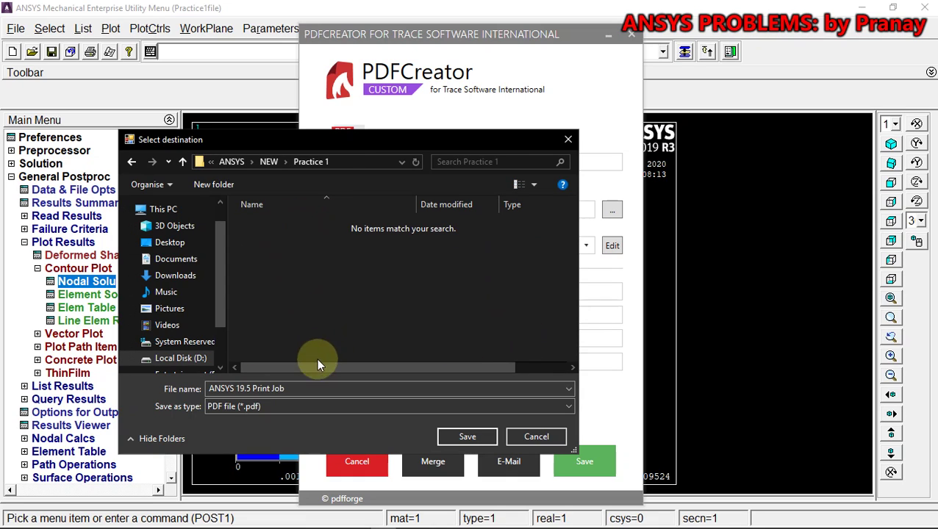
- Save the captured plot as the PDF file "Practice 1 Plot" and close the PDF viewer
left_click_drag(304, 389, 202, 392)
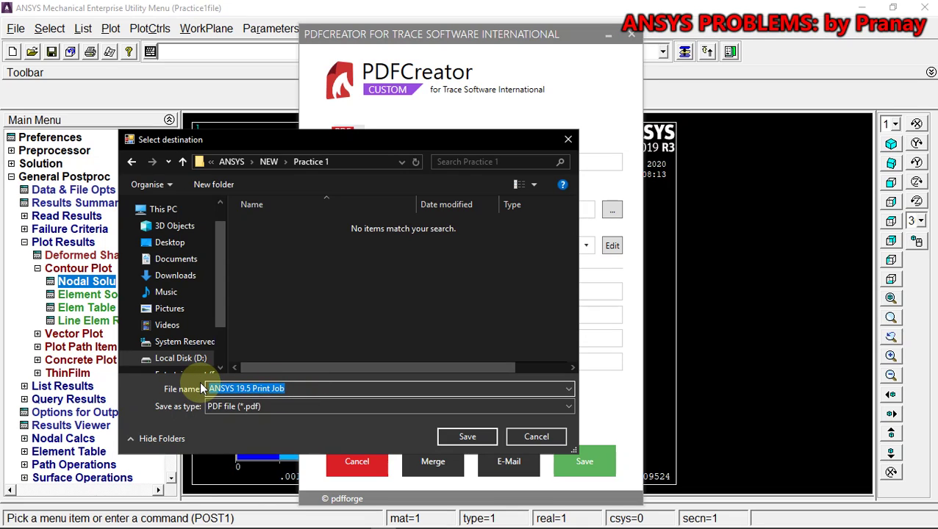
type("Practice 1 Plot")
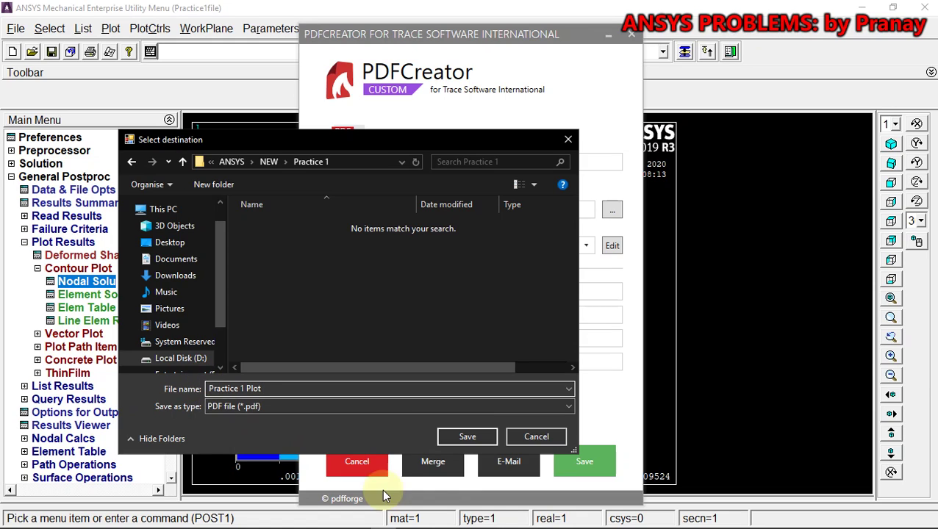
left_click(459, 436)
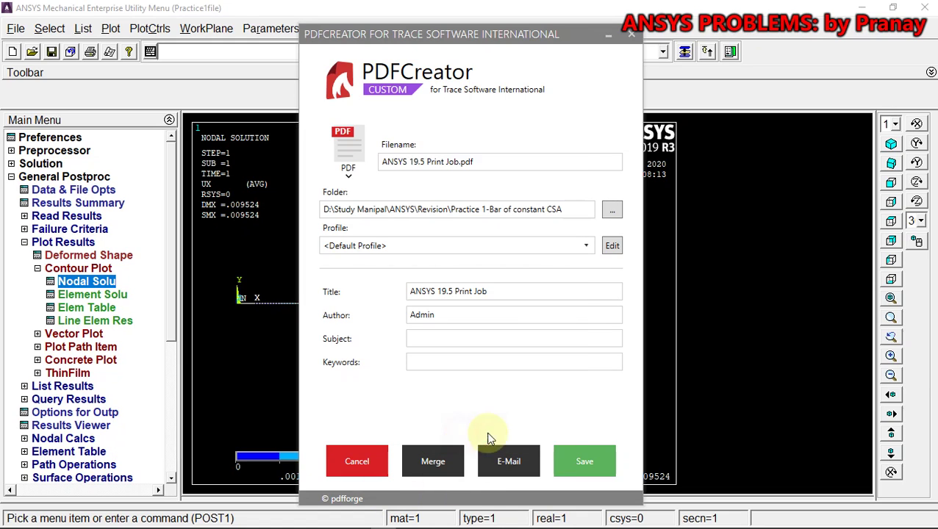
left_click(584, 462)
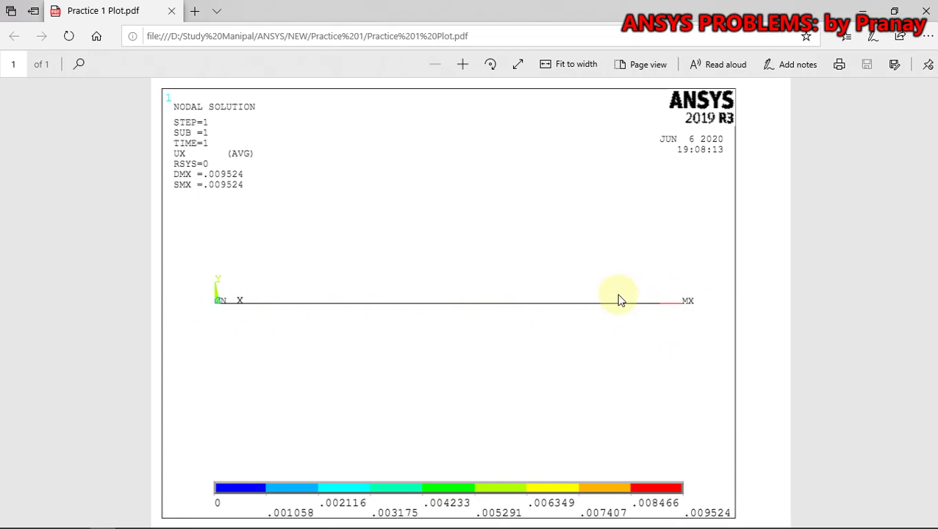
left_click(925, 10)
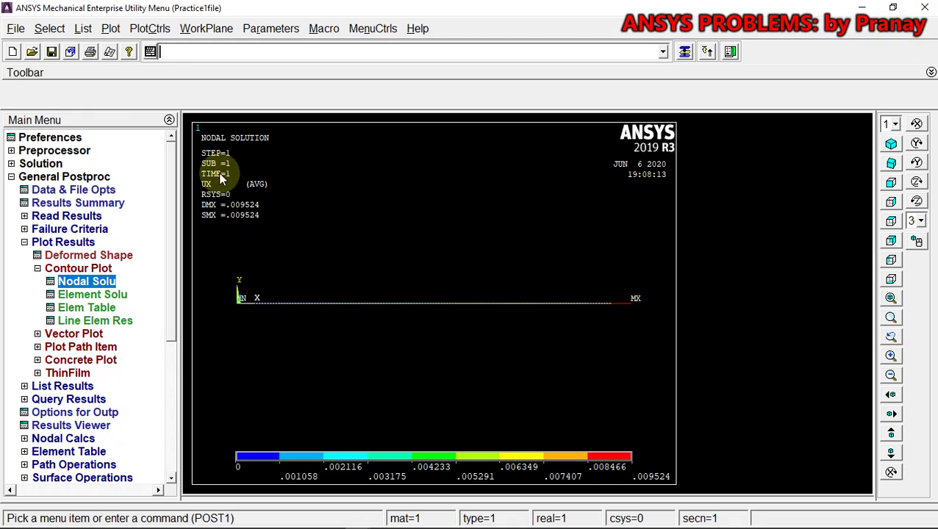
- Animate the deformed shape together with the undeformed shape over 10 frames, and stop playback after raising the delay to 74
left_click(157, 29)
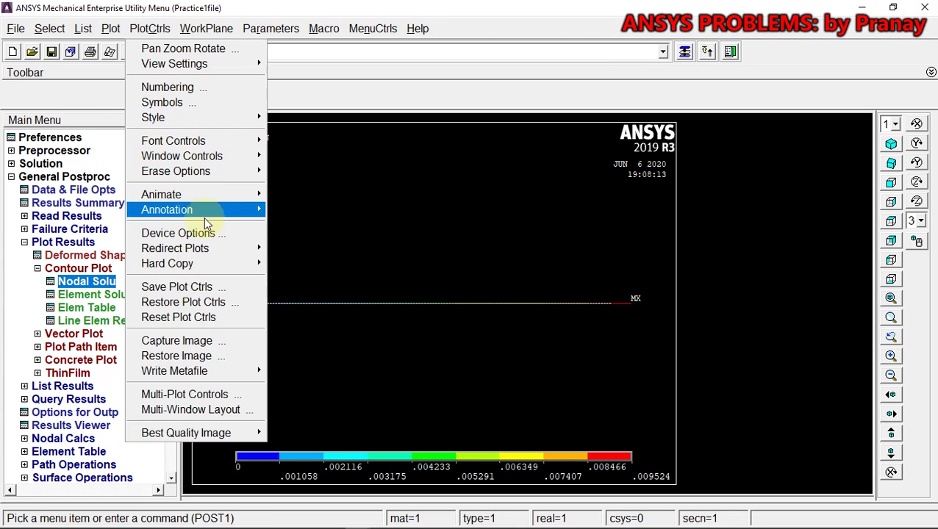
mouse_move(209, 194)
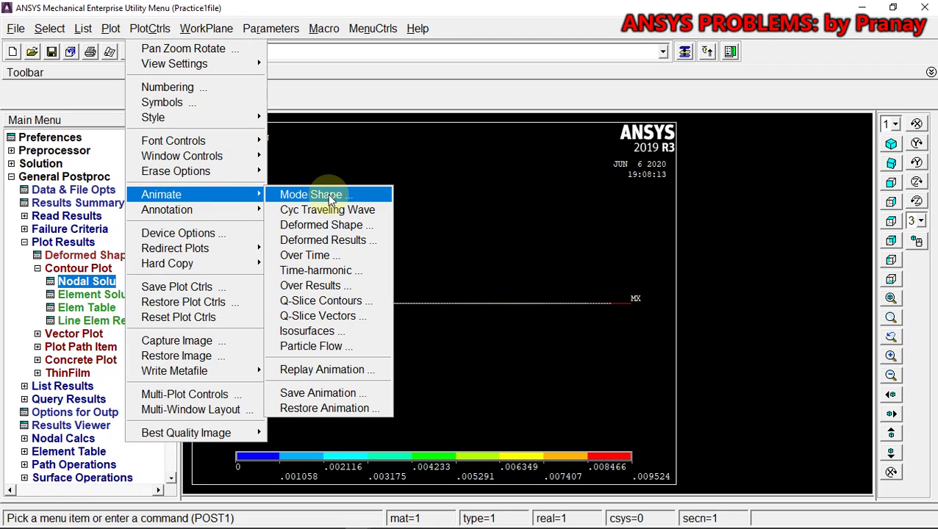
left_click(348, 232)
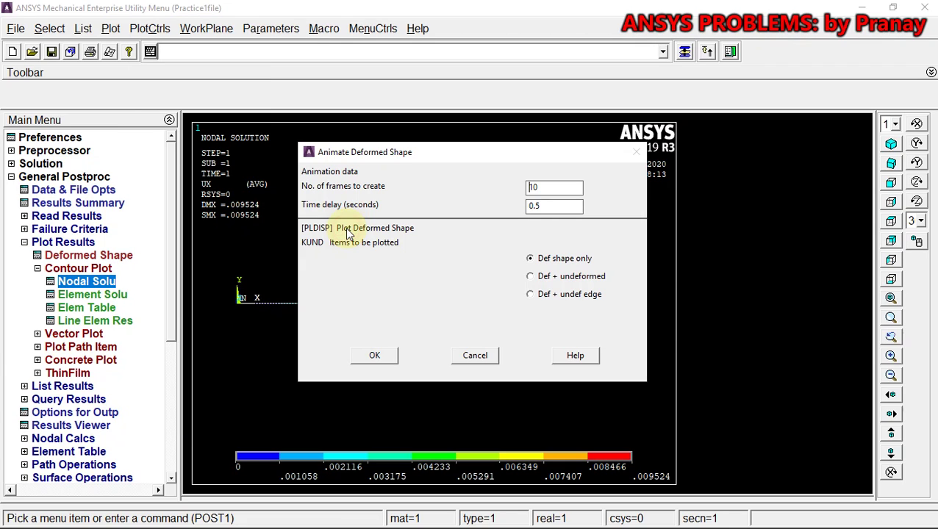
left_click(531, 278)
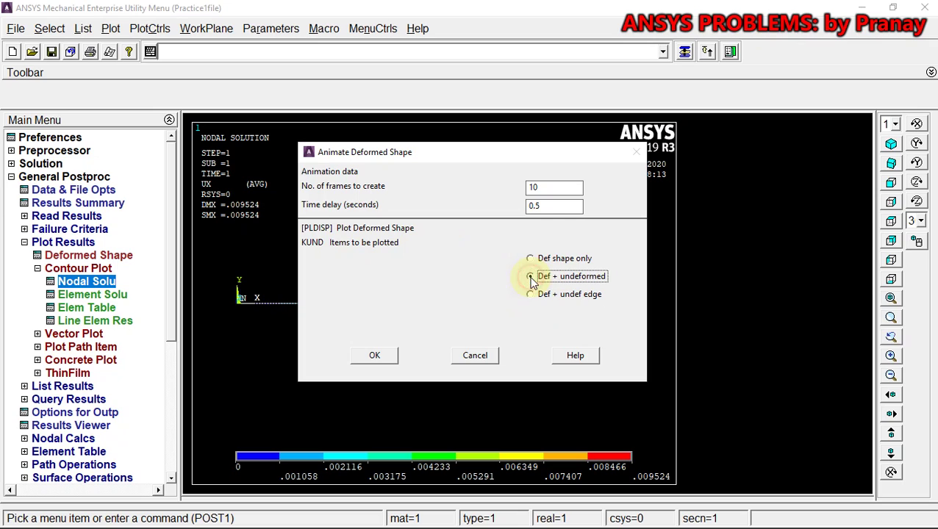
left_click(376, 356)
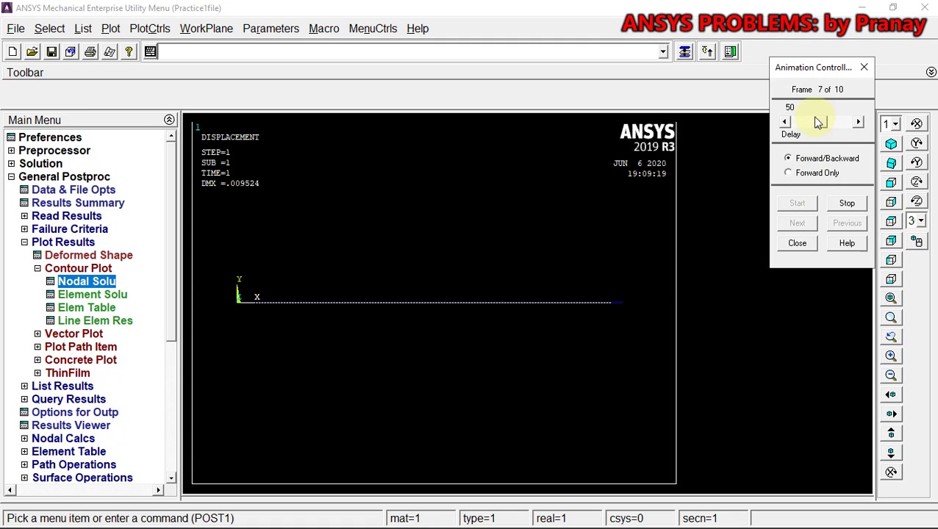
left_click_drag(822, 121, 839, 128)
left_click(845, 204)
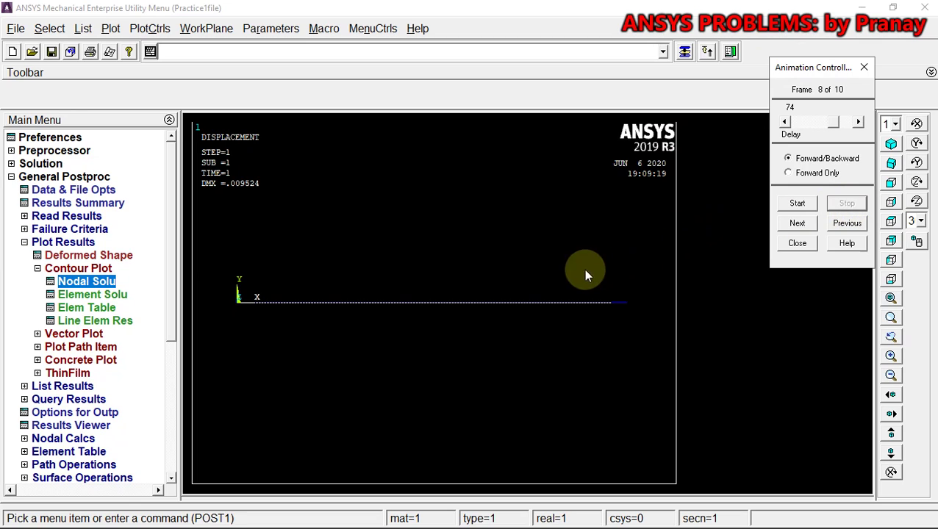